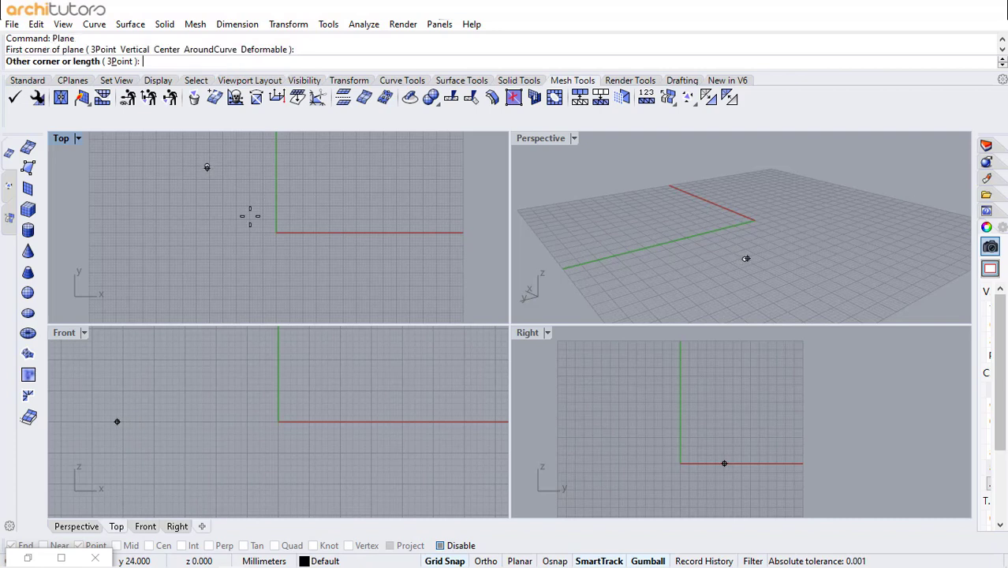
Step: Draw a square plane surface about 50 mm wide around the origin in the Top view, and maximize the Perspective viewport
scroll(338, 310, down, 2)
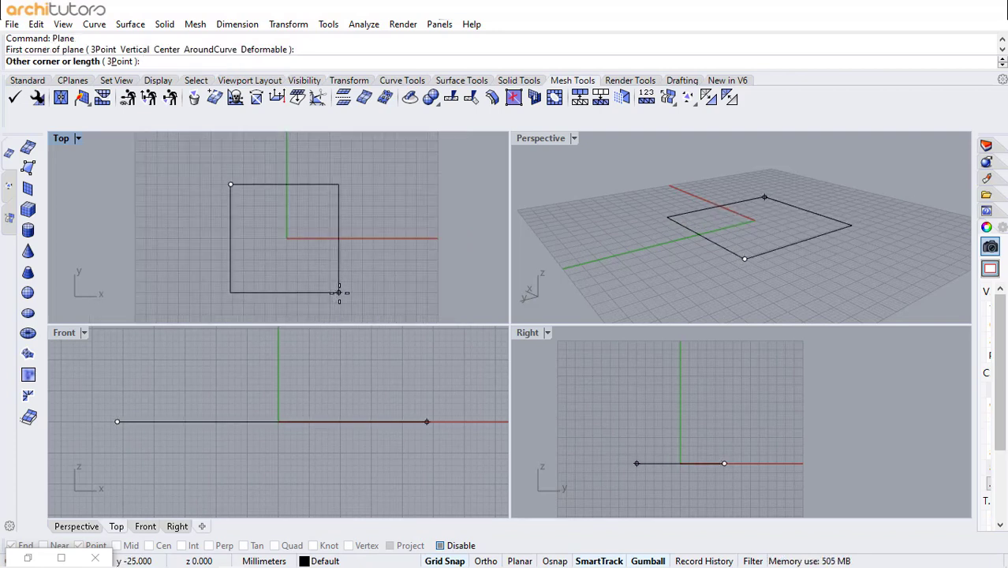
click(341, 292)
click(574, 139)
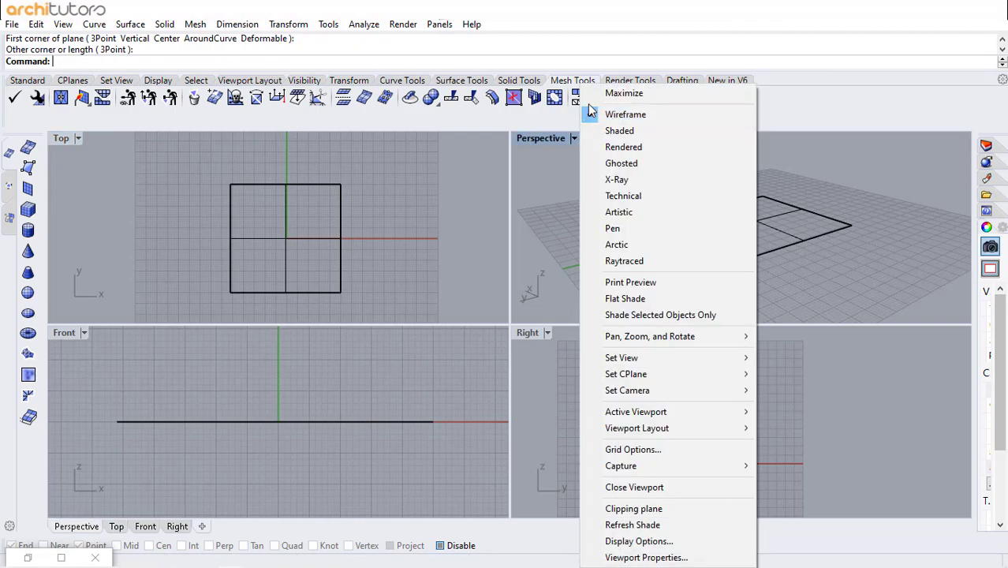
click(580, 89)
scroll(553, 286, up, 3)
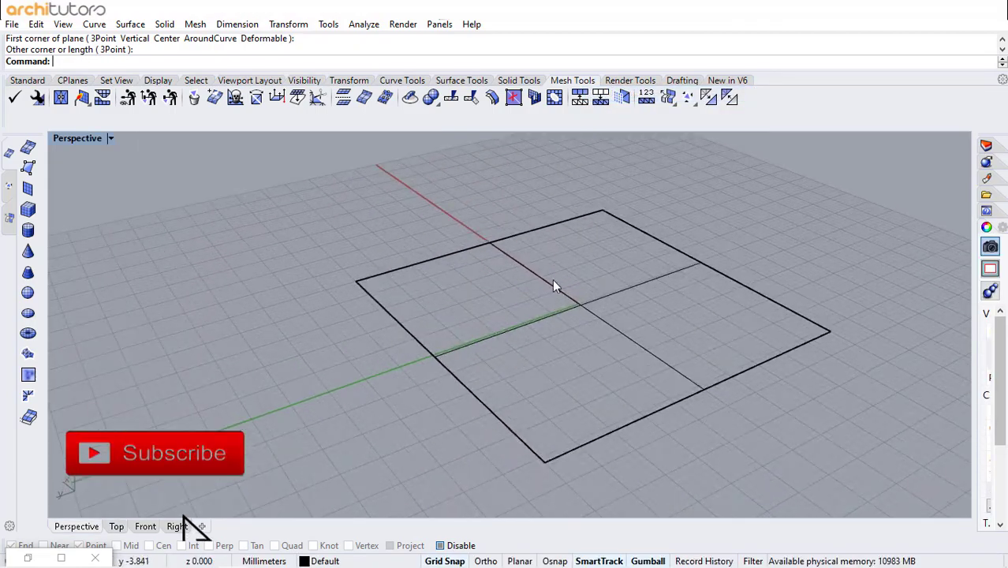
Step: Open Grasshopper beside the Perspective view of the plane
text(Grasshopper)
key(Return)
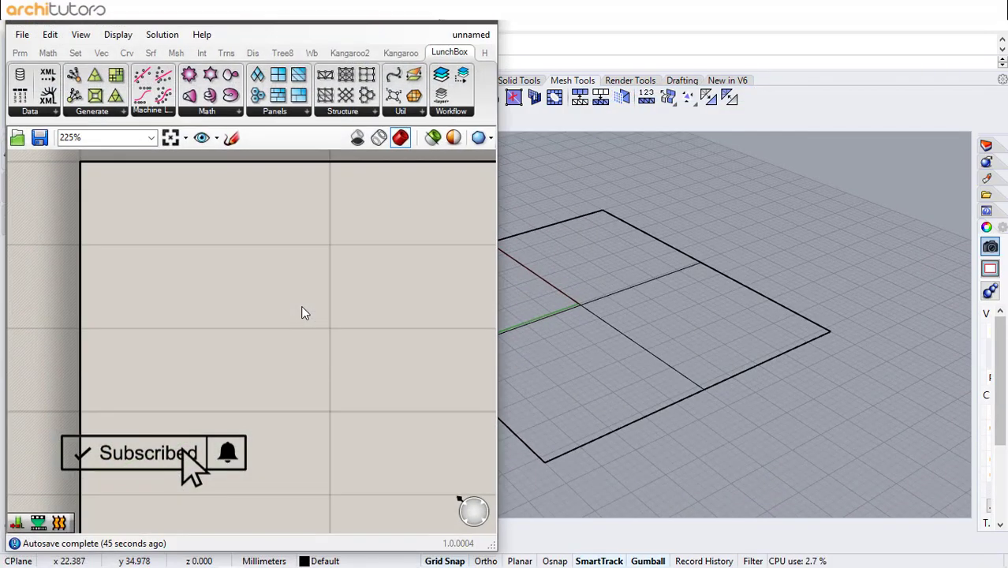
scroll(763, 282, down, 4)
scroll(578, 281, up, 4)
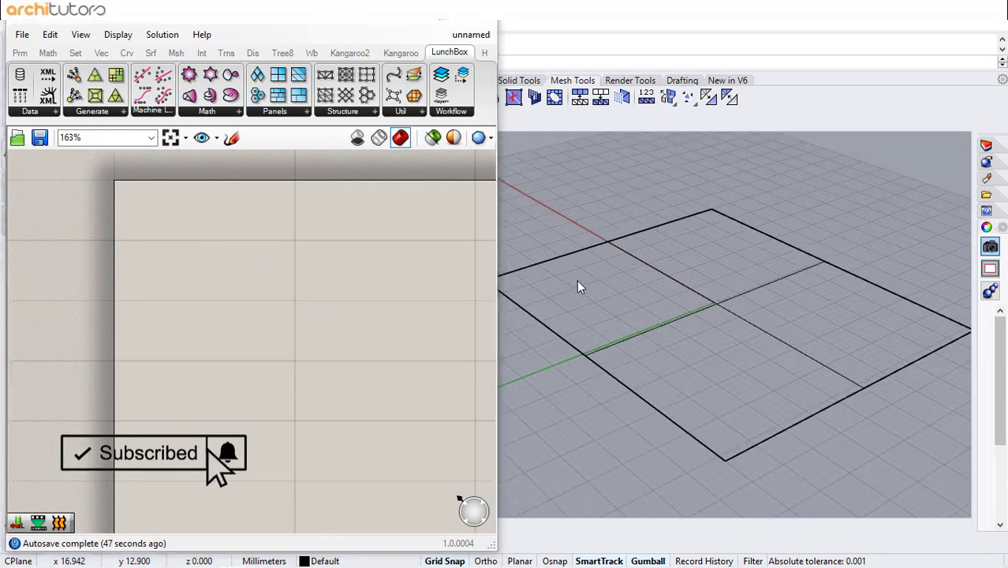
Step: Add a Surface parameter to the canvas and assign the drawn plane to it
double_click(175, 233)
text(srf)
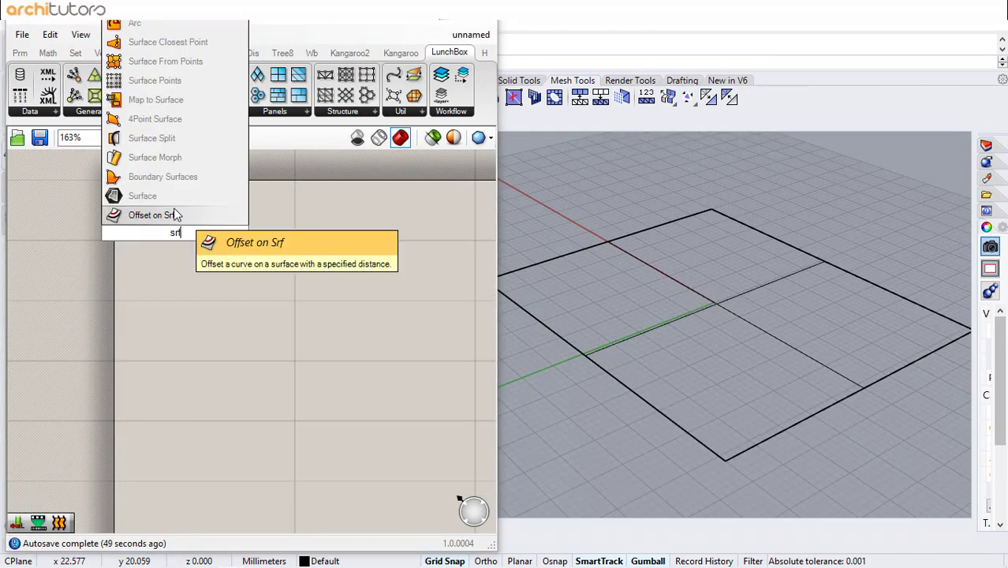
click(172, 201)
right_click(173, 201)
right_click(169, 238)
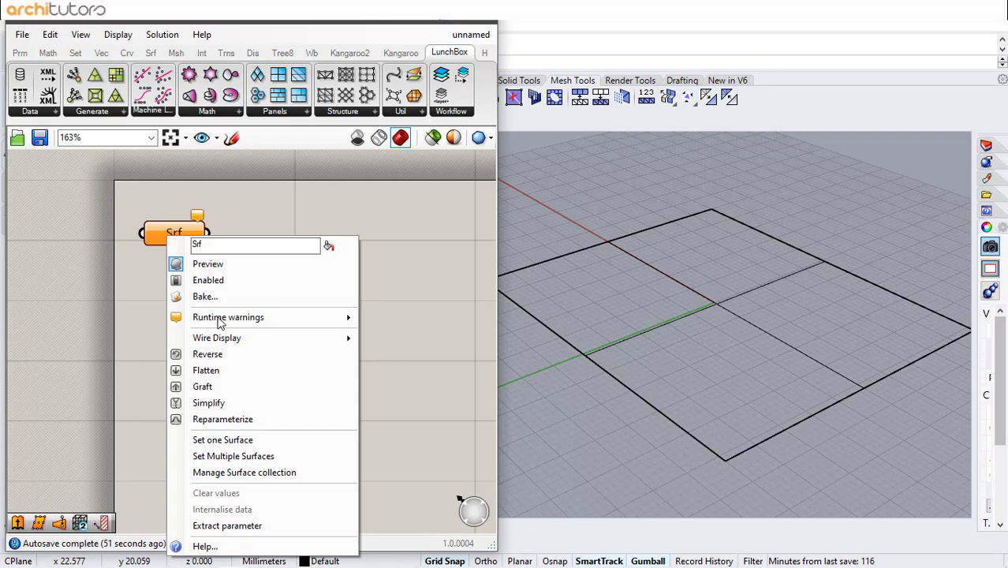
click(224, 438)
click(649, 344)
scroll(193, 275, down, 2)
scroll(190, 259, up, 1)
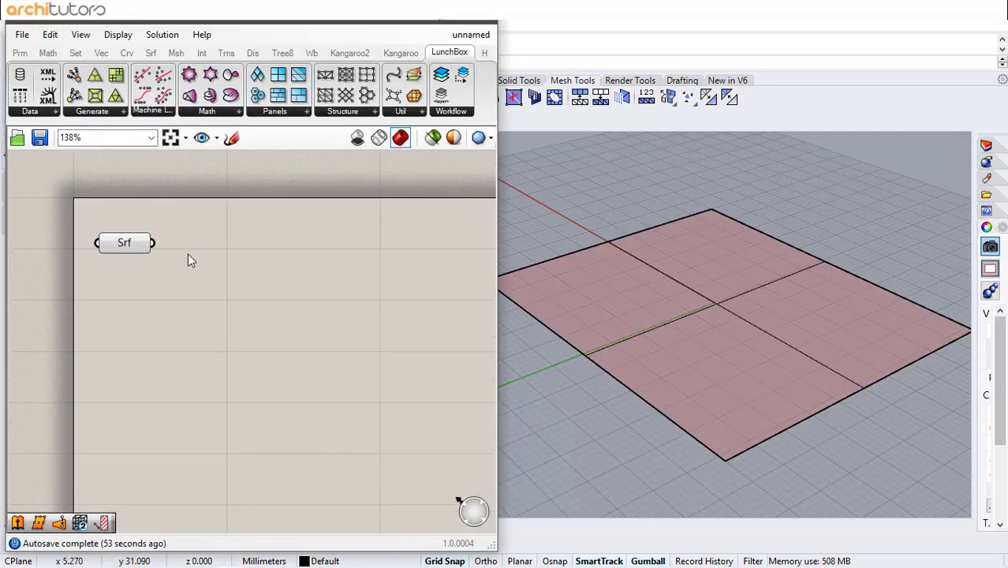
Step: Add a Divide Surface component and connect the Surface parameter to its S input
double_click(194, 252)
text(divi)
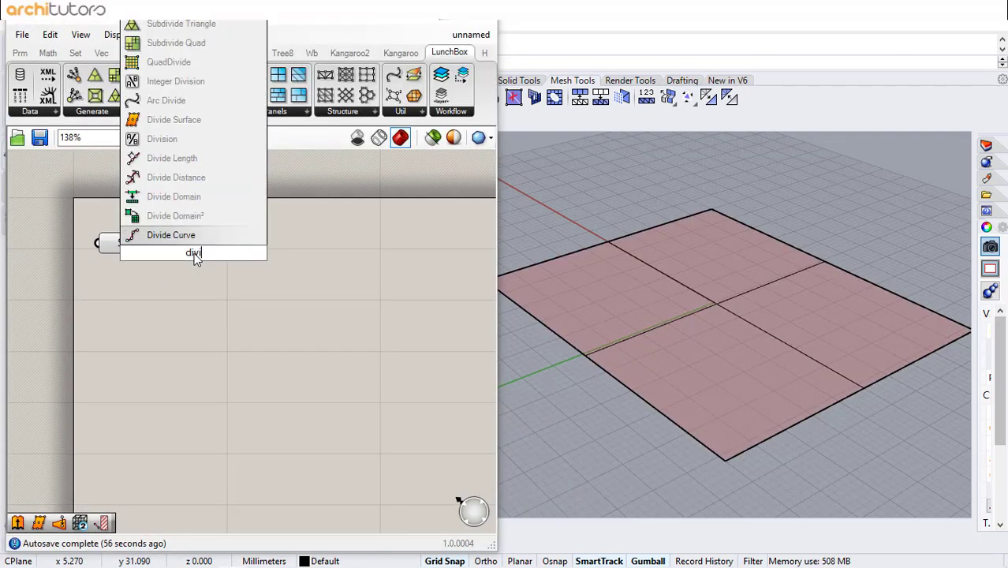
click(209, 120)
drag(157, 235, 160, 233)
drag(185, 243, 257, 254)
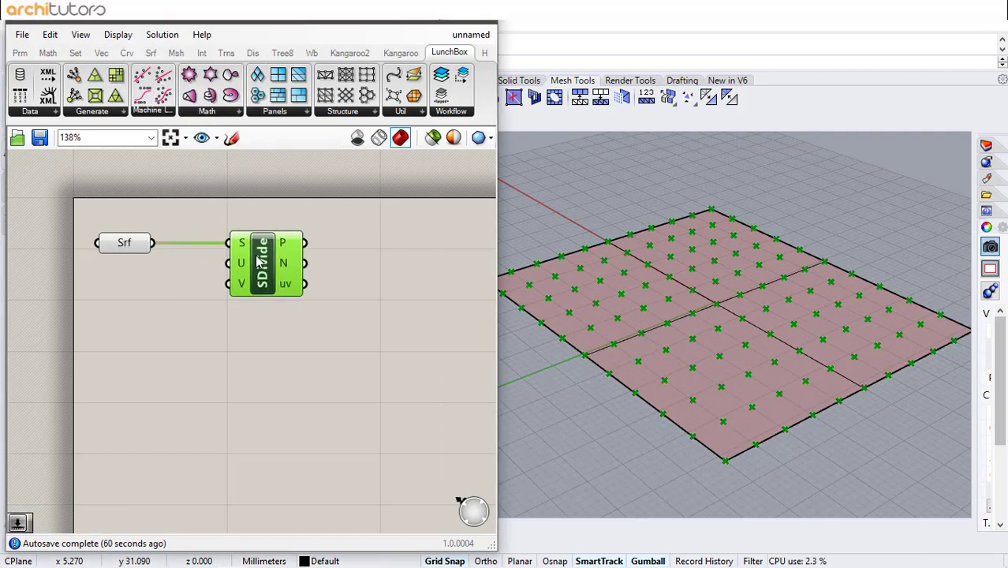
Step: Create two number sliders set to 6, one above the other, and make room between them and Divide Surface
double_click(137, 277)
text(6)
key(Return)
scroll(138, 282, up, 3)
alt+drag(136, 278, 128, 355)
scroll(240, 290, down, 2)
scroll(293, 285, up, 1)
drag(283, 293, 326, 293)
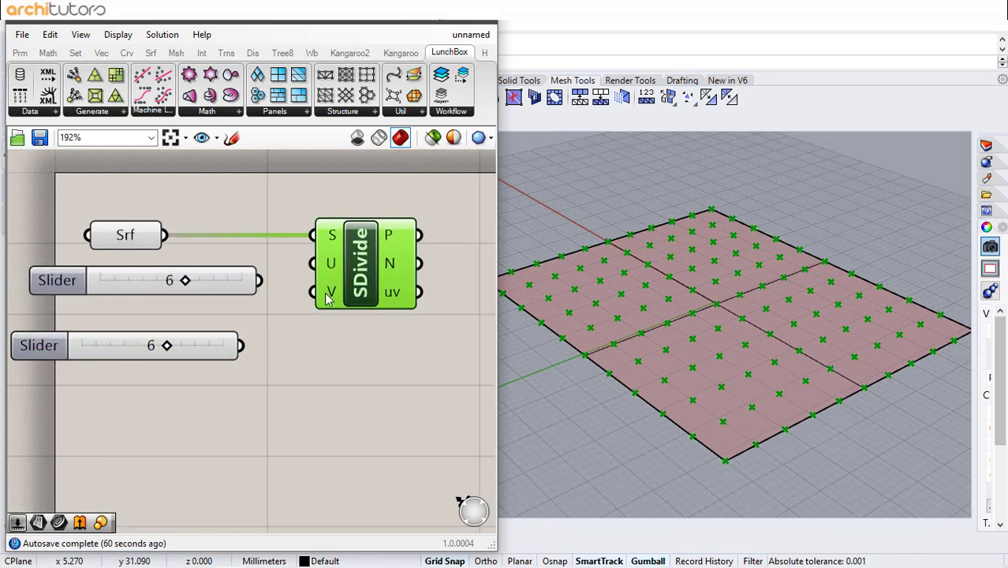
Step: Connect the two sliders to the U and V inputs of Divide Surface
drag(259, 281, 313, 264)
drag(314, 306, 313, 306)
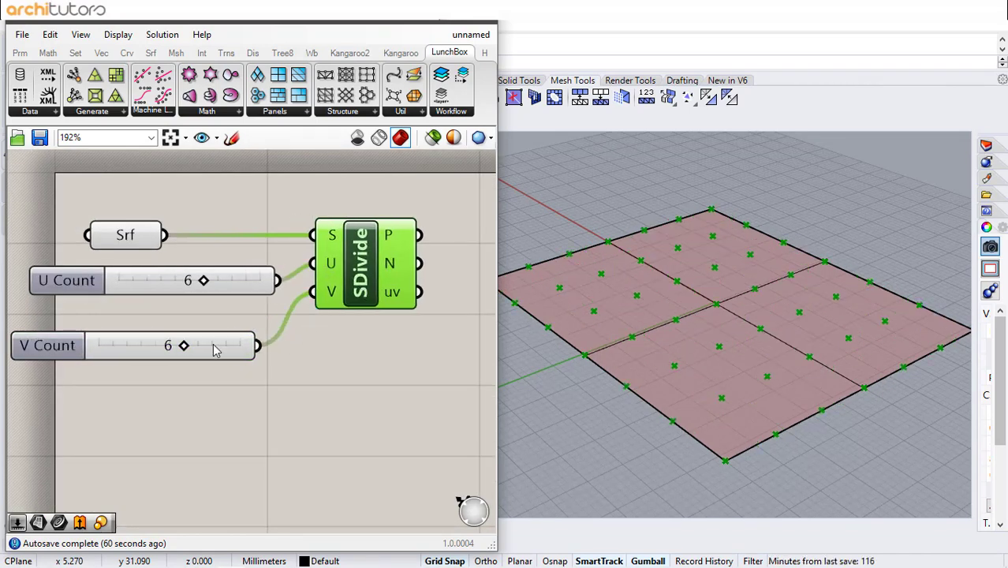
click(223, 349)
scroll(241, 349, down, 1)
scroll(237, 347, down, 1)
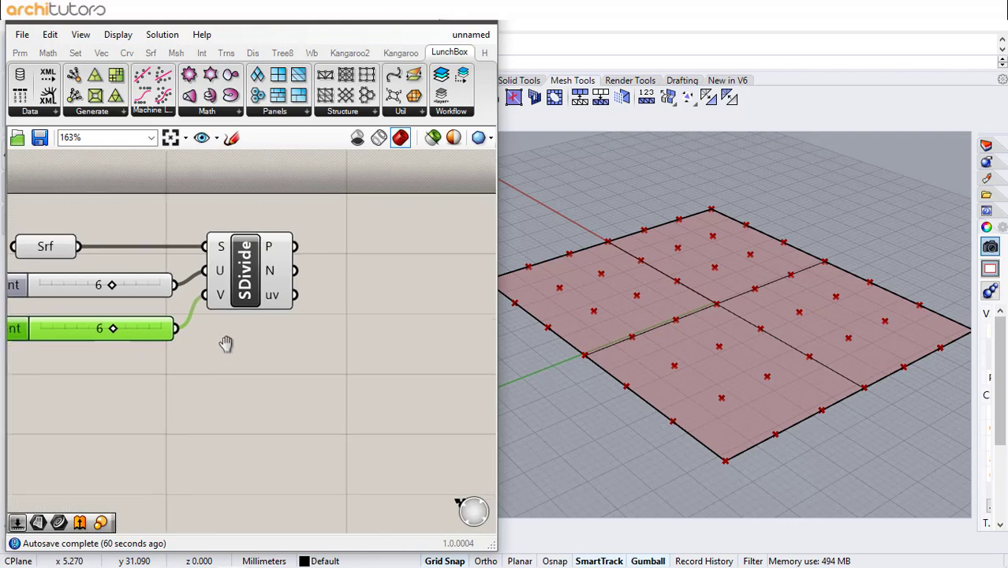
Step: Add a Point parameter fed by the Divide Surface points and set it to flatten its data
right_drag(330, 299, 305, 298)
click(299, 255)
double_click(300, 256)
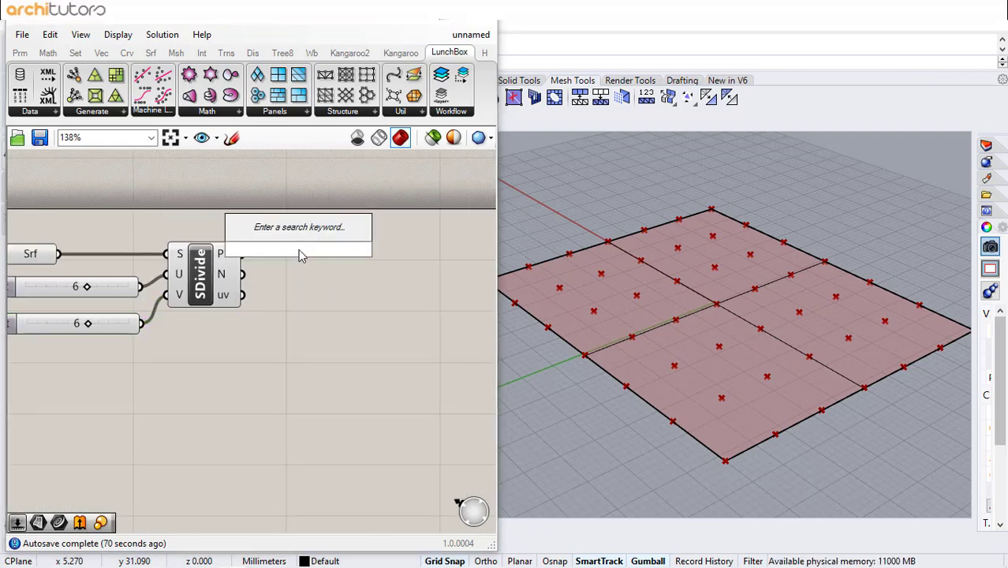
text(point)
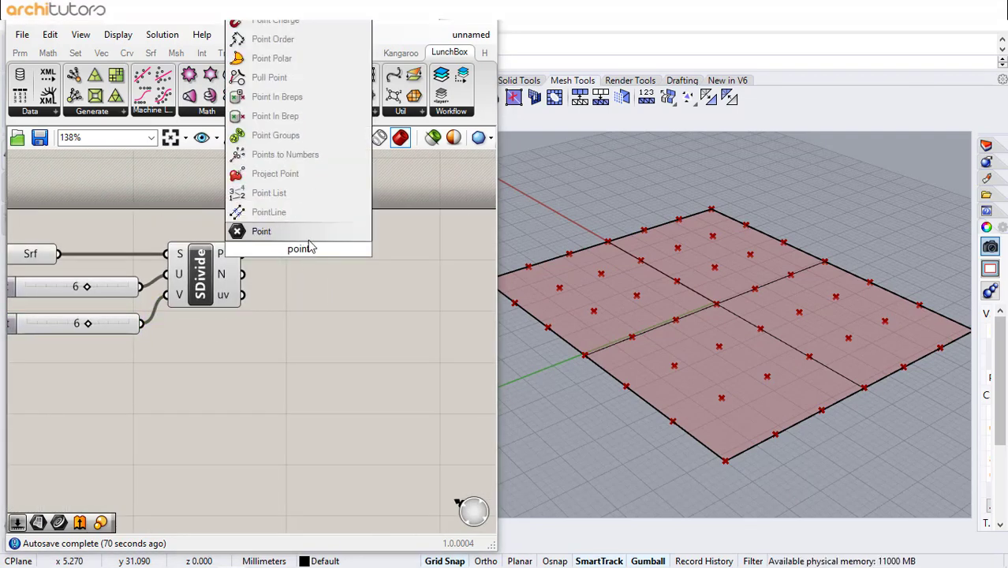
key(Return)
right_click(283, 251)
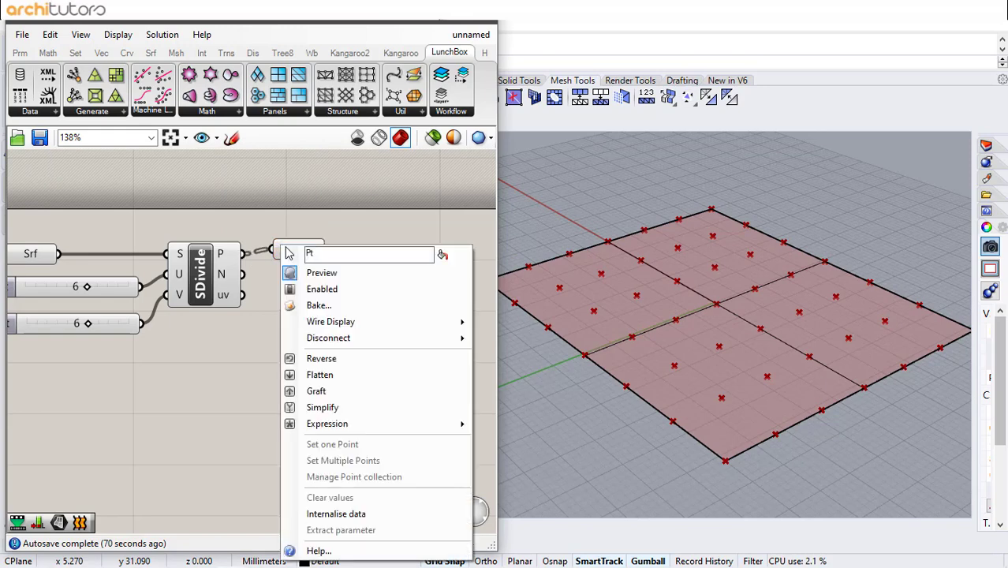
click(334, 390)
right_drag(269, 309, 60, 325)
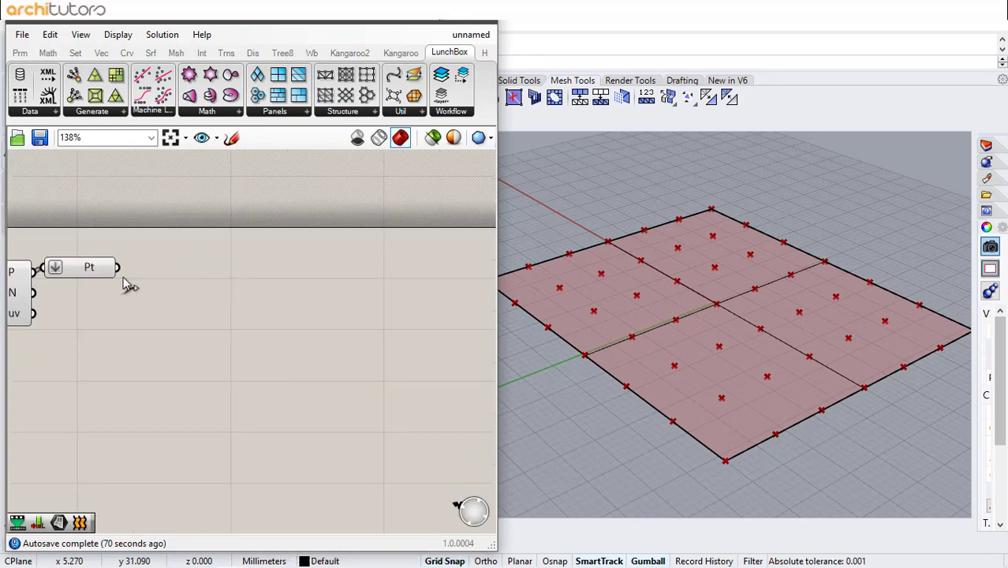
right_drag(130, 283, 221, 280)
drag(189, 270, 200, 271)
Step: Add a Move component and connect the flattened points to its geometry input
click(291, 267)
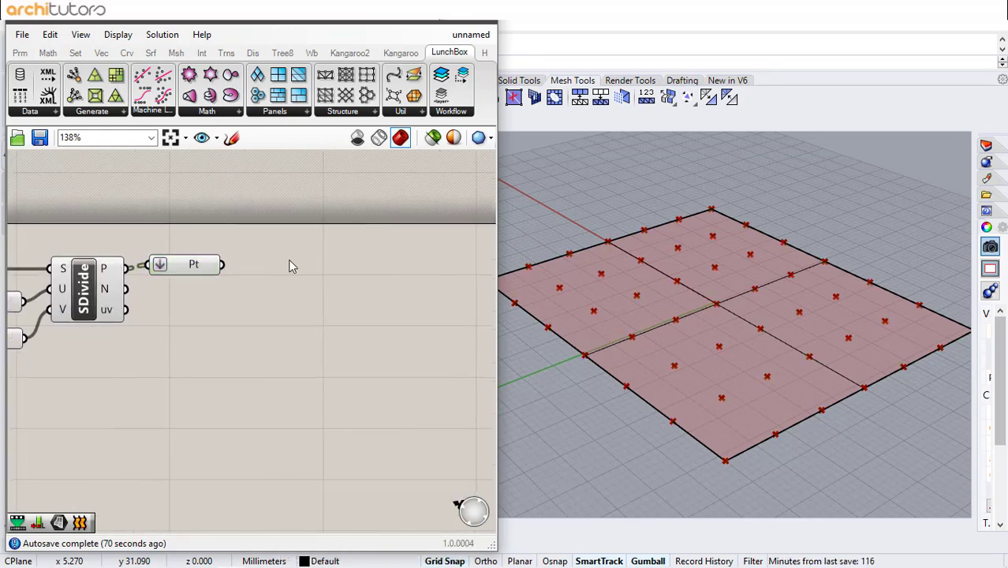
double_click(289, 263)
text(mo)
click(293, 185)
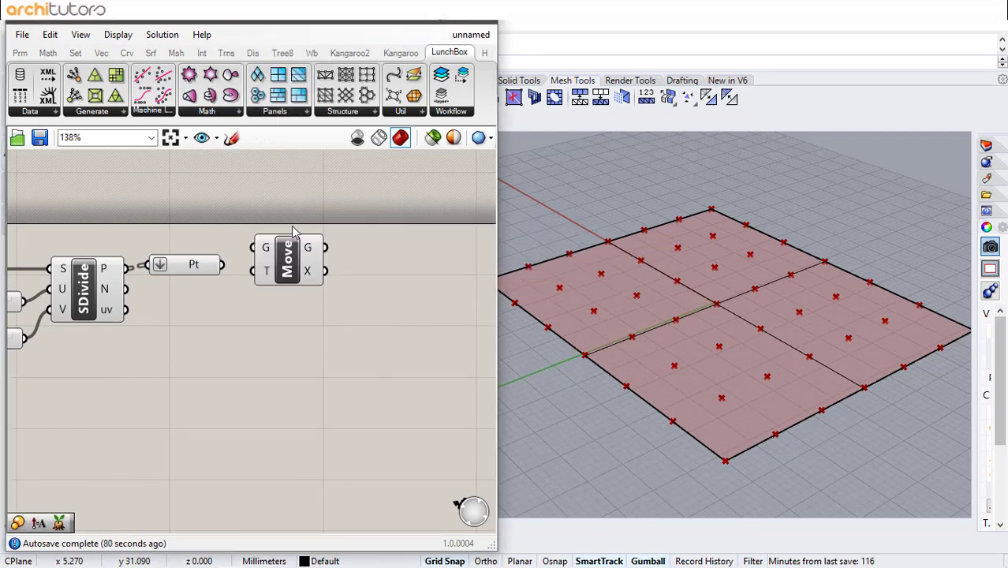
click(247, 278)
drag(291, 267, 353, 259)
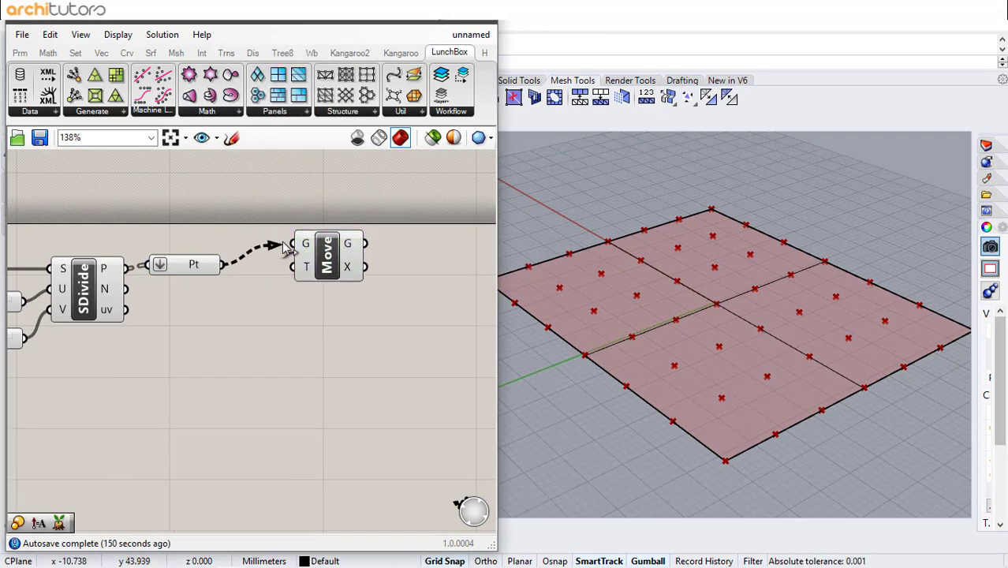
click(333, 307)
right_drag(331, 307, 228, 290)
scroll(350, 256, down, 2)
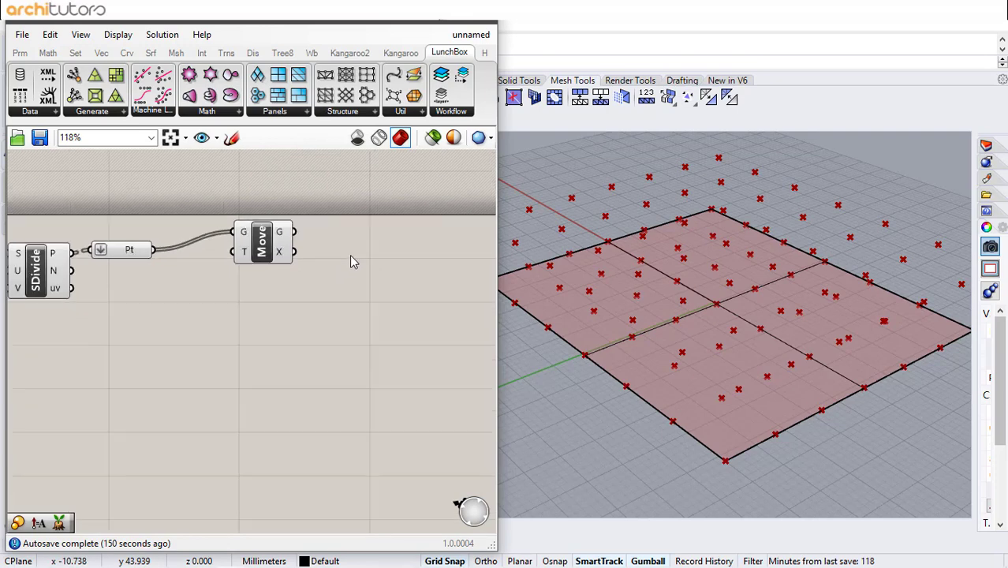
Step: Add an Unflatten Tree component with the moved points as its tree and the Divide Surface points as its guide
double_click(349, 254)
text(unfl)
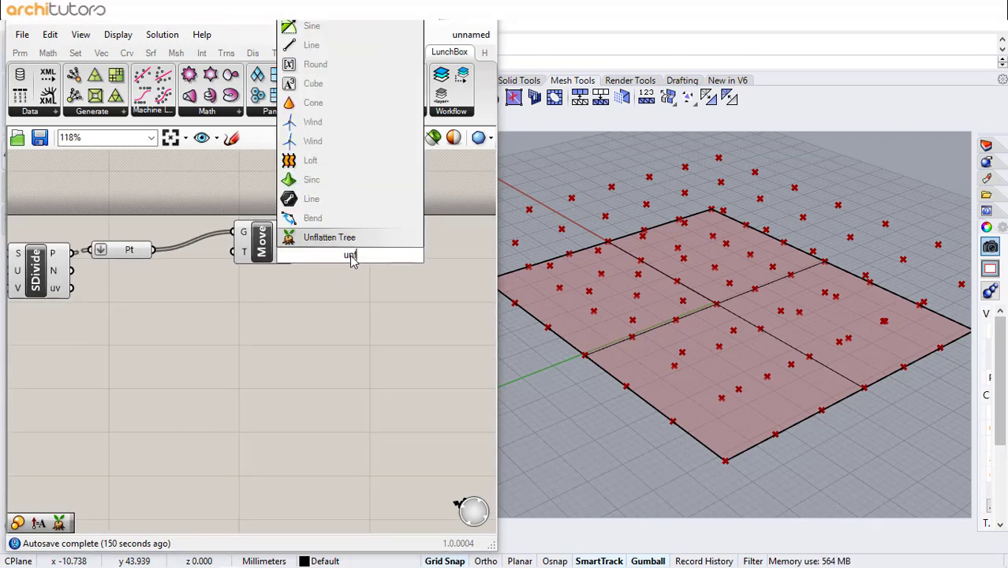
click(355, 244)
drag(345, 260, 360, 260)
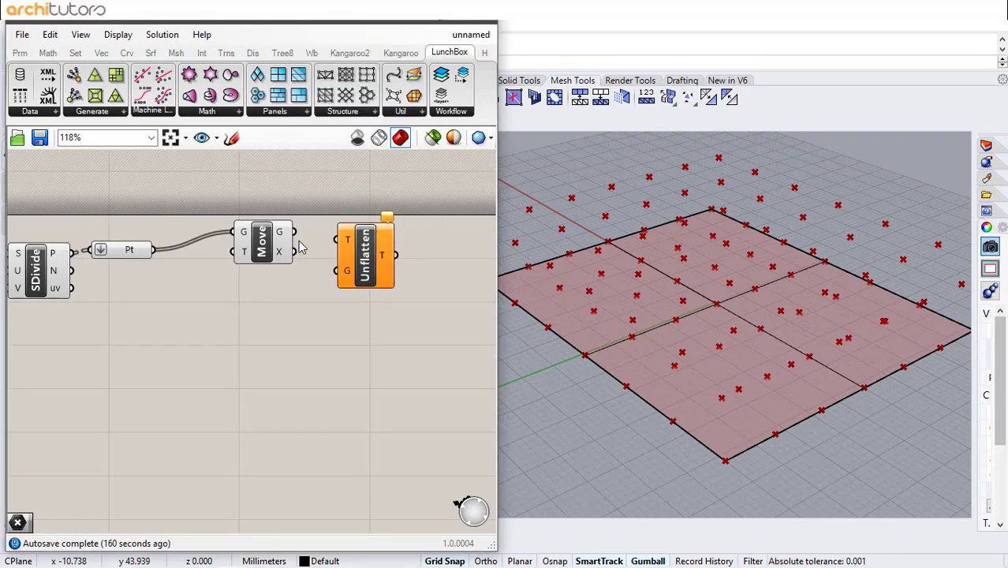
drag(126, 256, 384, 265)
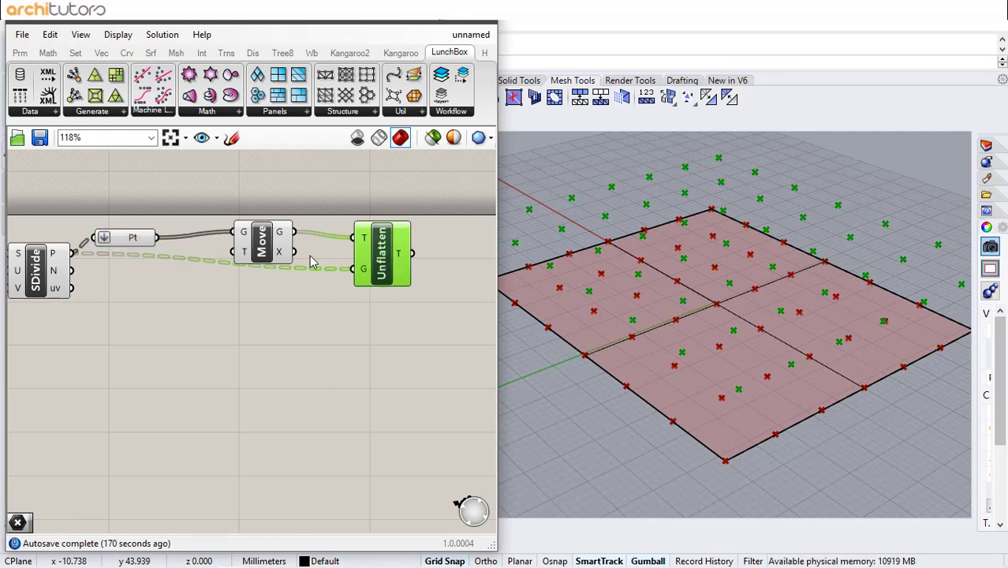
drag(277, 255, 273, 236)
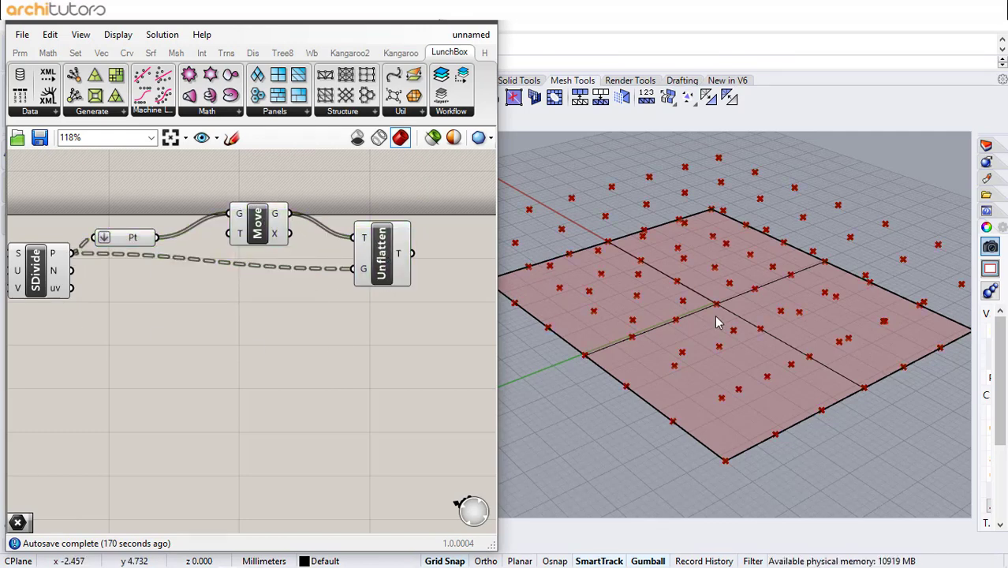
click(393, 243)
Step: Add a Merge component in the free canvas area below Divide Surface
click(223, 328)
right_drag(220, 353, 394, 344)
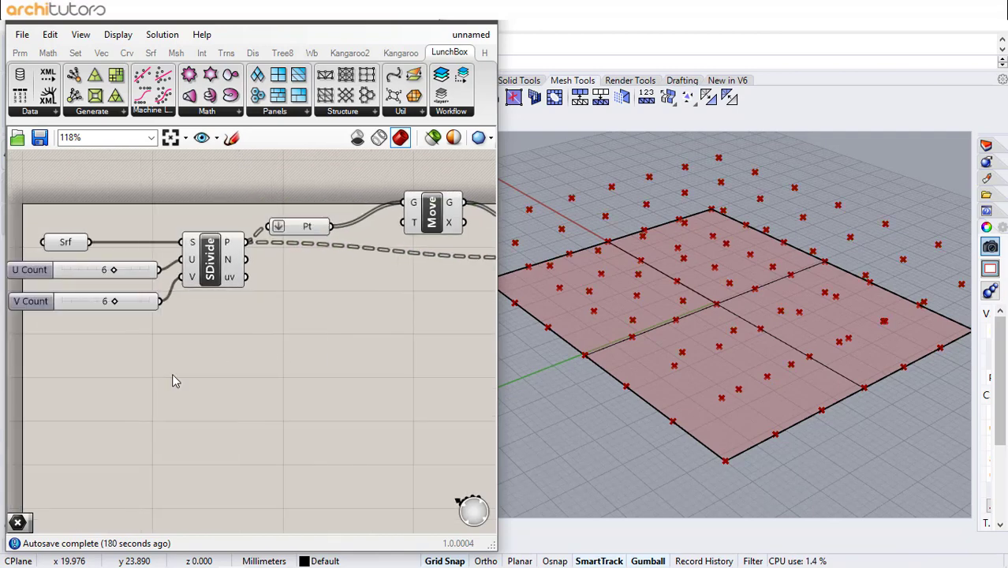
double_click(172, 375)
text(merge)
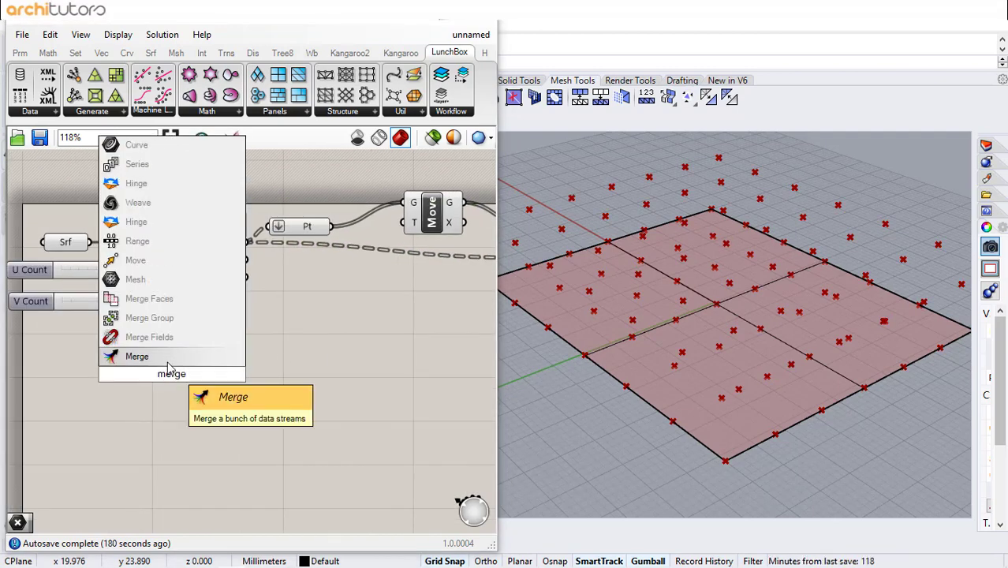
click(167, 362)
drag(172, 381, 209, 381)
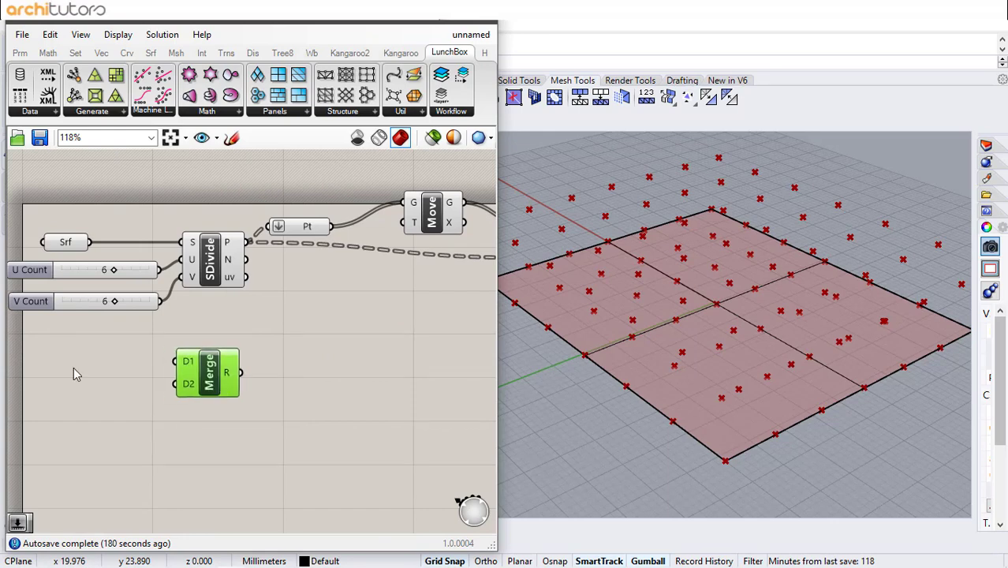
Step: Create a number slider set to 10 and connect it to the D1 input of Merge
double_click(68, 366)
text(10)
key(Return)
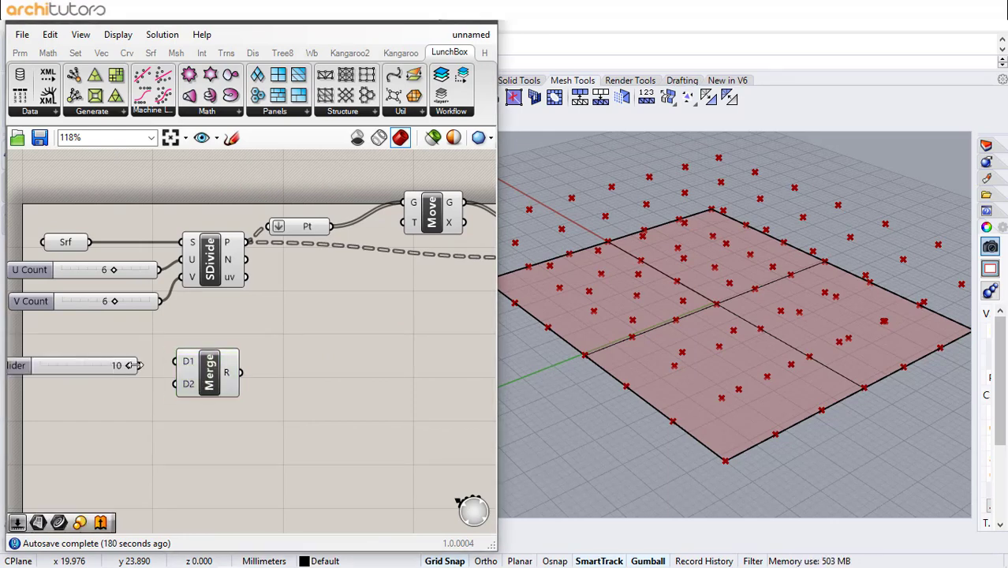
drag(209, 383, 293, 387)
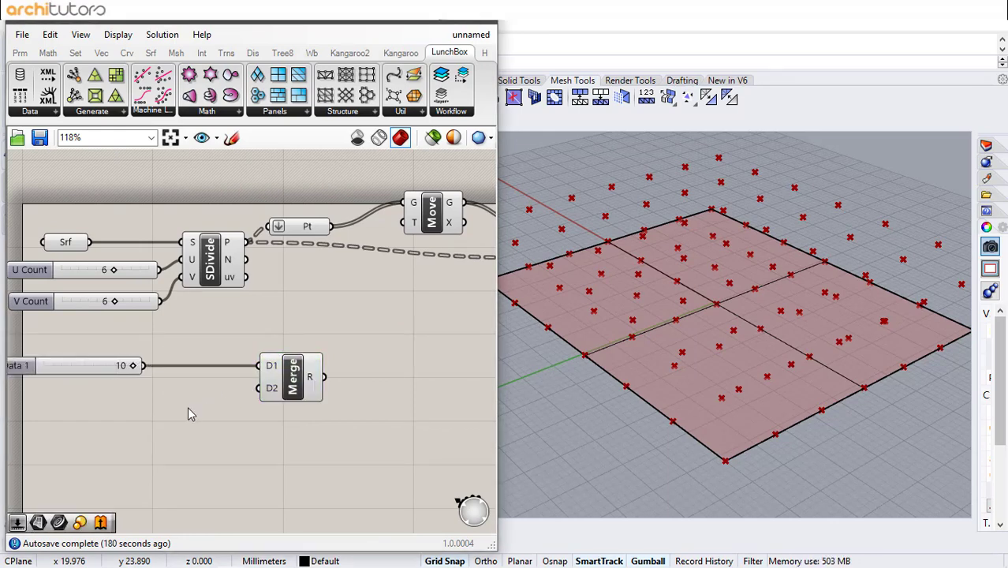
Step: Add a Negative component fed by the 10 slider and connect its output to the D2 input of Merge
double_click(189, 407)
text(neg)
key(Return)
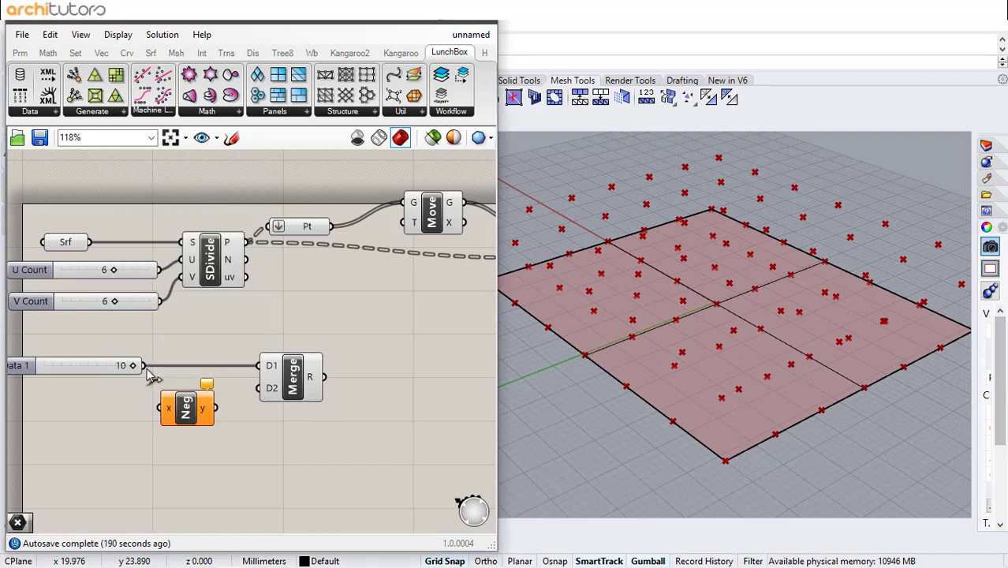
drag(267, 397, 268, 389)
Step: Add a Repeat Data component and connect the Merge result to its data input
right_drag(345, 379, 249, 351)
double_click(249, 351)
text(repeat)
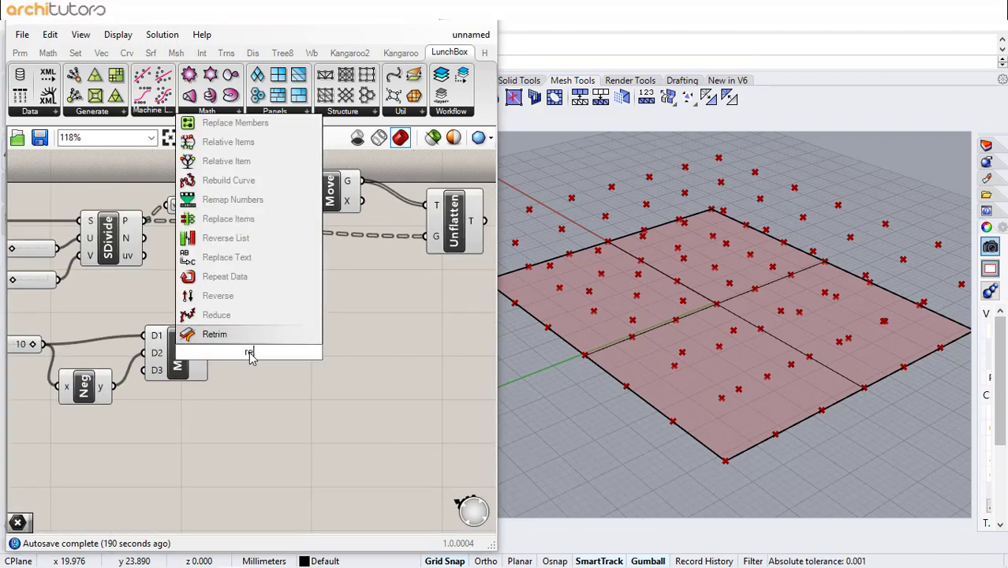
key(Return)
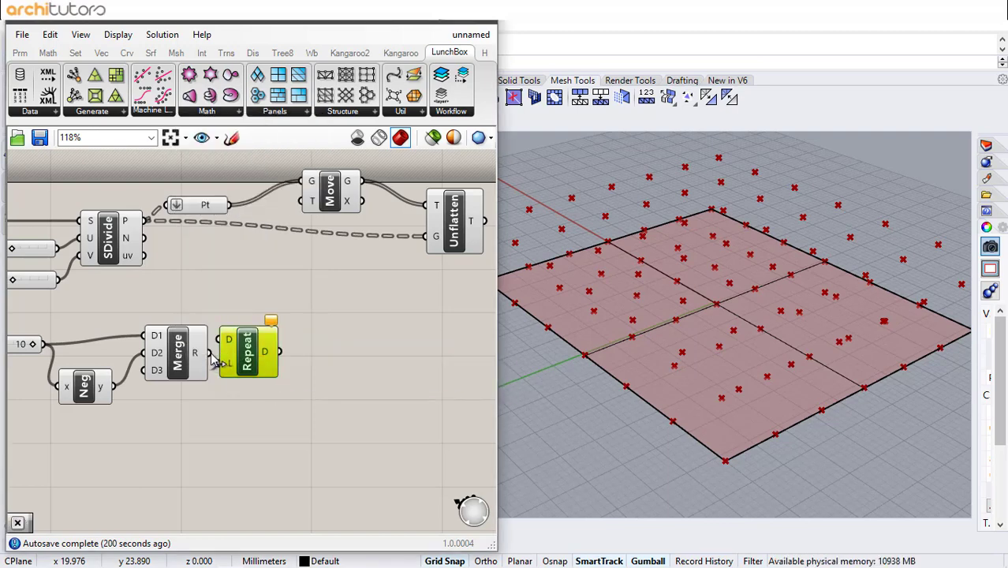
drag(234, 348, 318, 349)
Step: Add a List Length component fed by the flattened points and connect its output to the L input of Repeat Data
double_click(246, 309)
text(l)
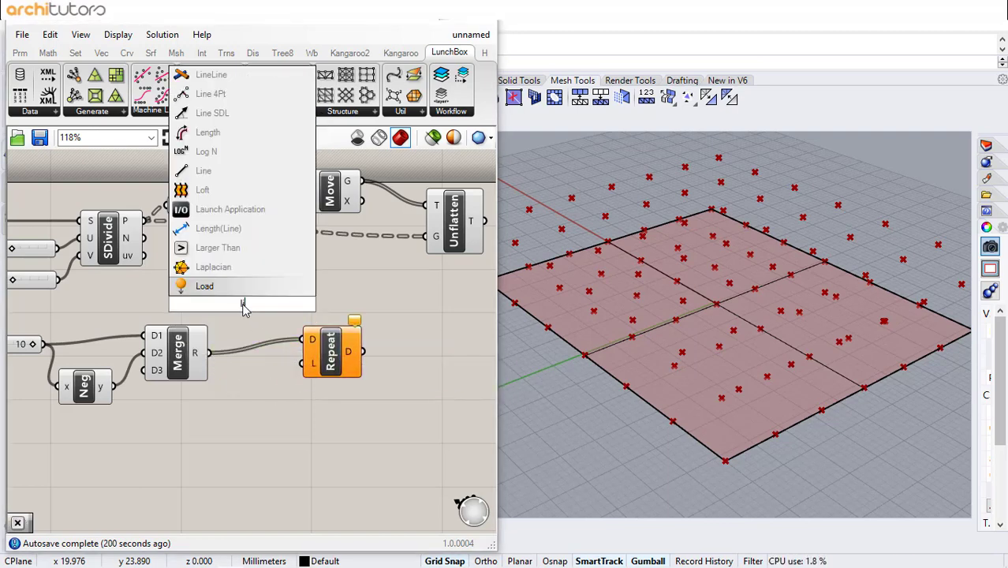
text(is)
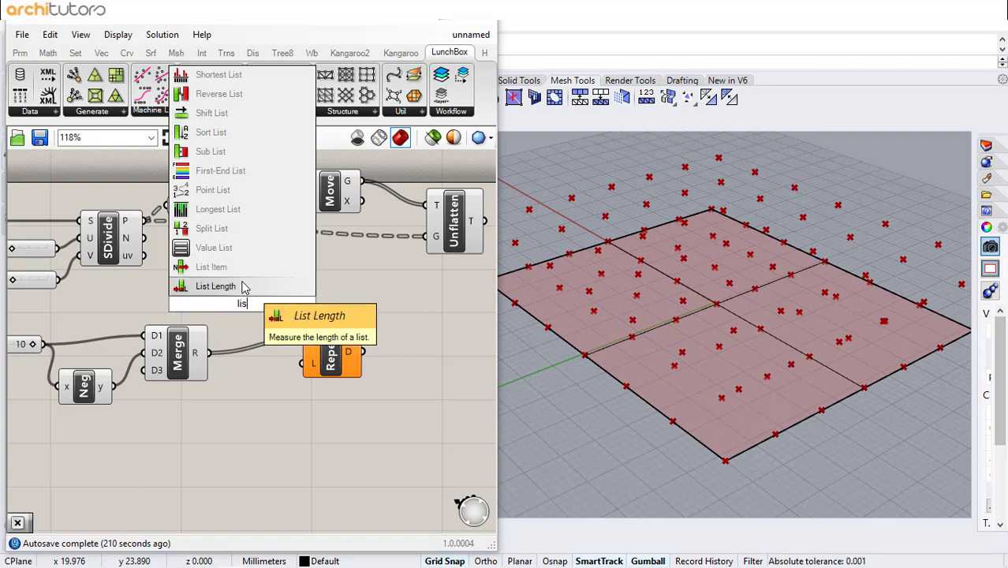
click(244, 287)
drag(234, 291, 229, 303)
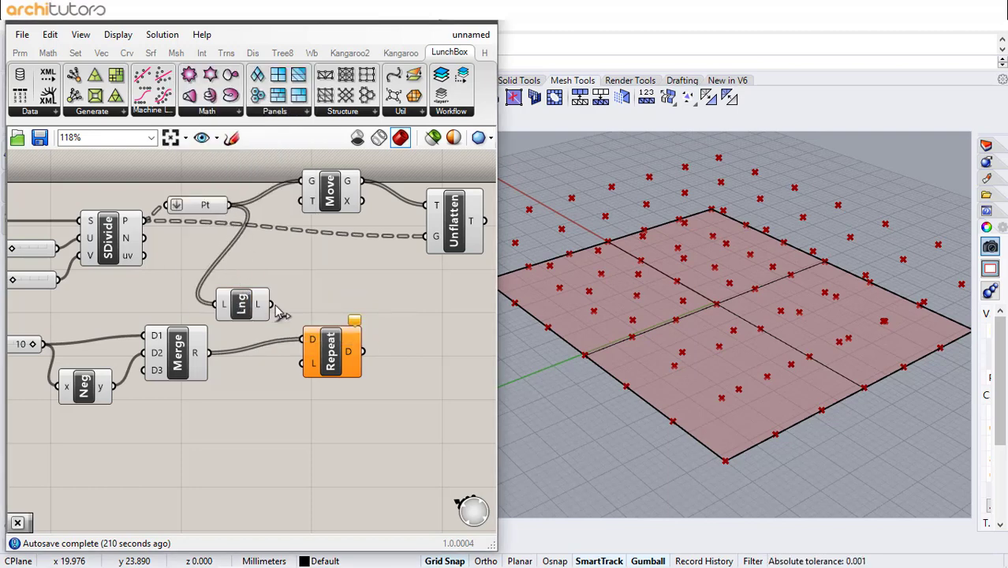
click(330, 358)
click(339, 409)
click(186, 360)
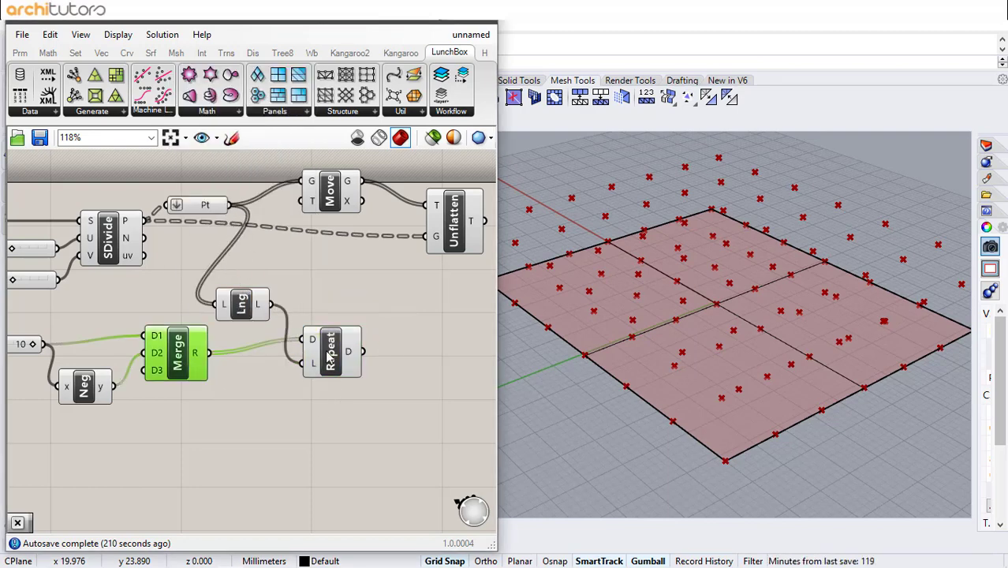
click(329, 357)
Step: Add a Multiplication component beside Repeat Data and connect the repeated data to its B input
right_drag(346, 410, 251, 391)
double_click(309, 332)
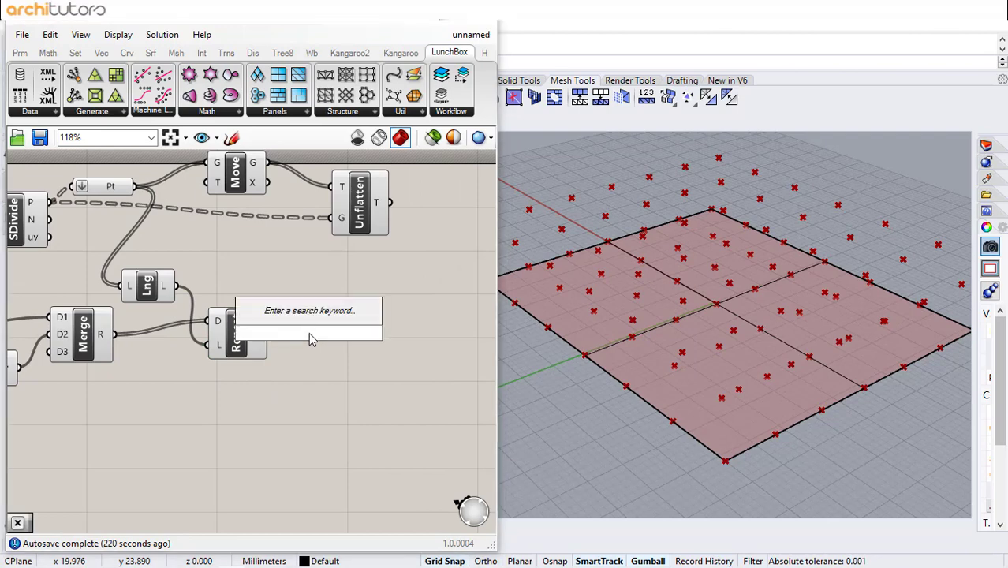
text(mul)
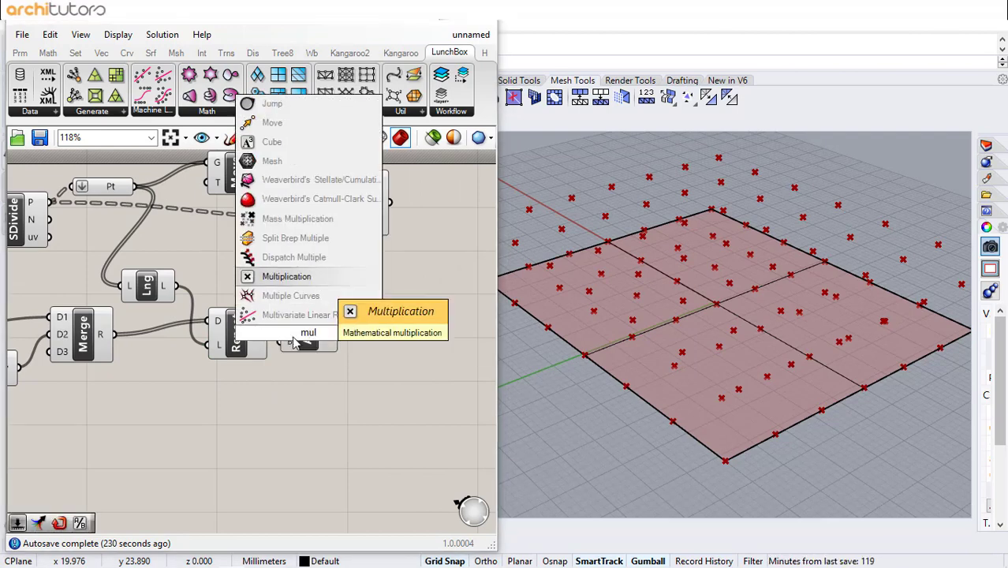
key(Return)
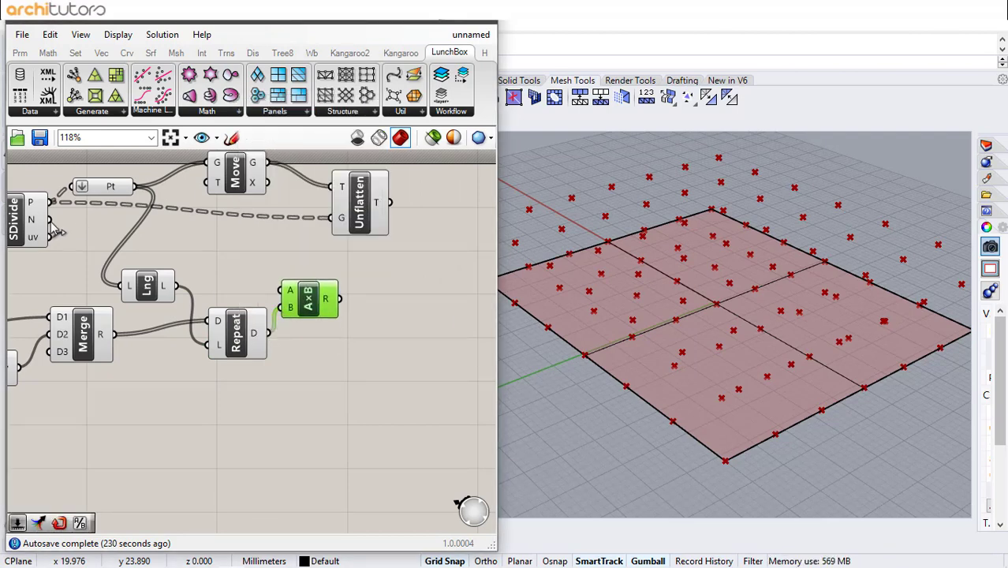
Step: Connect the Divide Surface normals to Multiplication's A input and flatten that input
drag(51, 221, 277, 291)
right_click(294, 292)
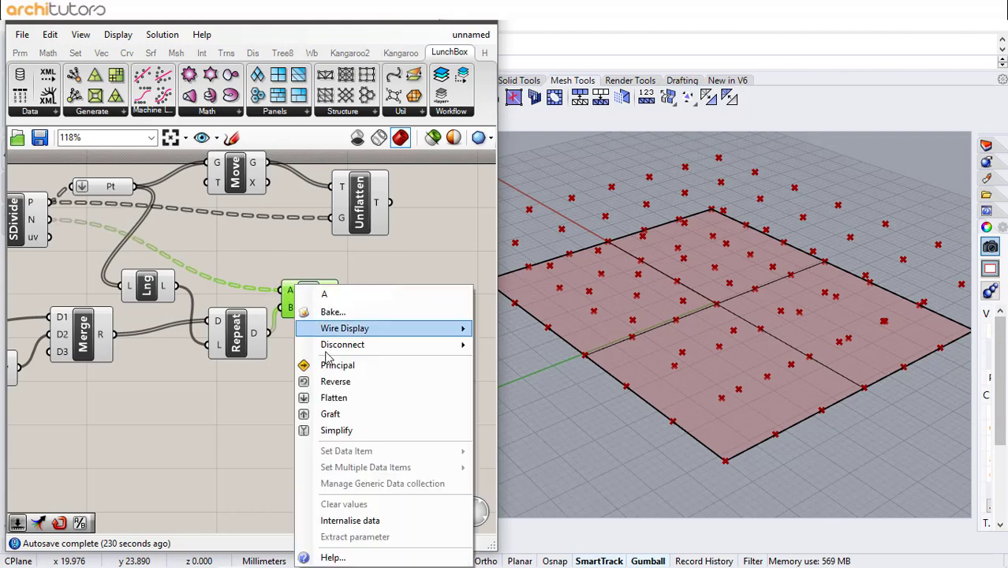
click(345, 399)
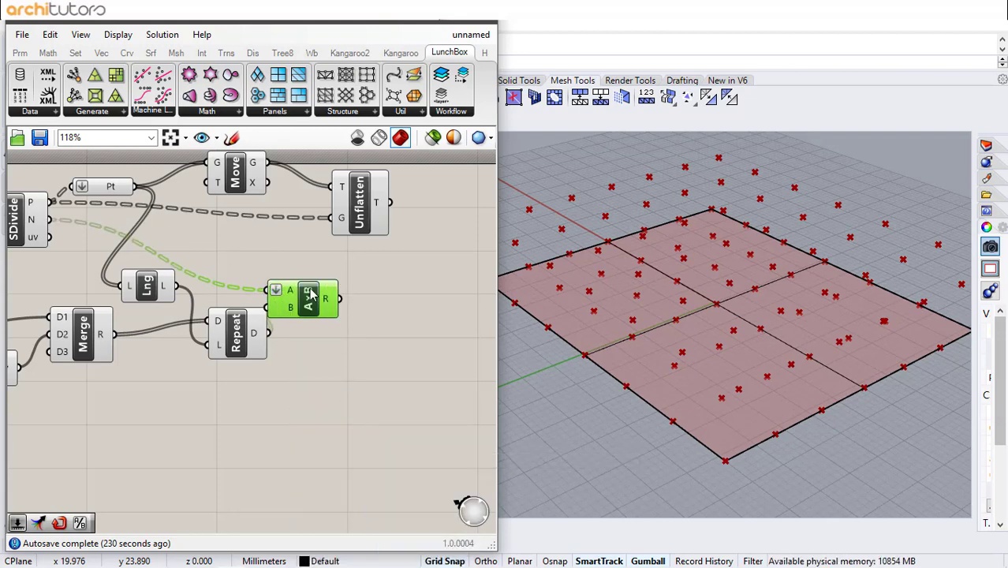
drag(311, 288, 340, 289)
Step: Shift Move and Unflatten away from Multiplication and connect the Multiplication result to Move's T input
drag(443, 226, 236, 170)
drag(234, 178, 372, 186)
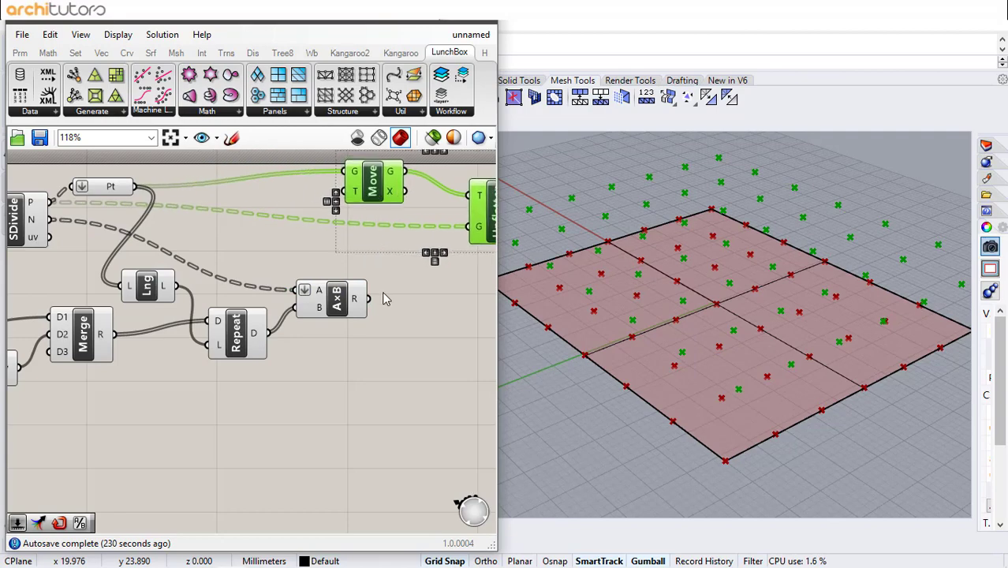
click(376, 305)
click(370, 180)
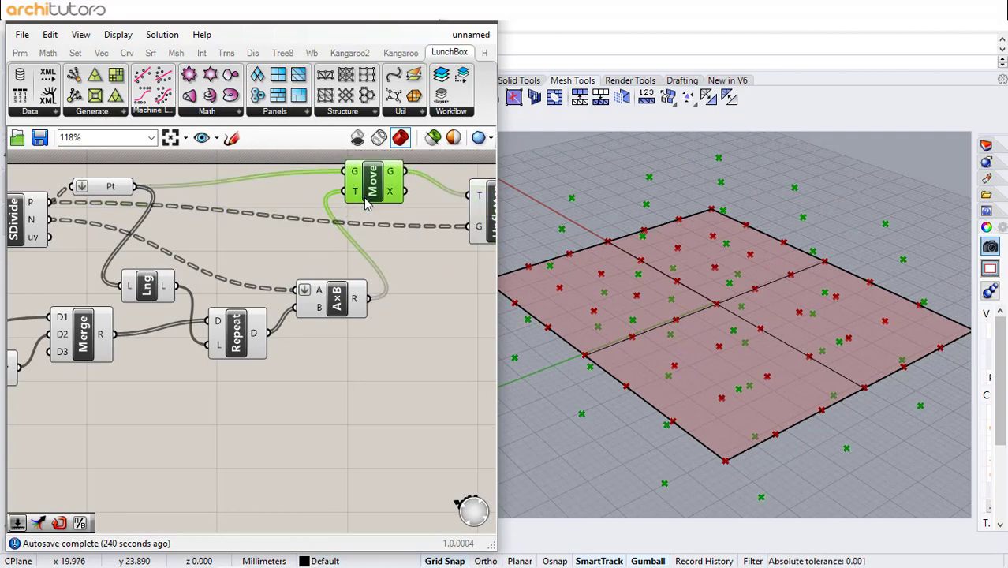
Step: Examine the moved points from a lower viewing angle by checking the Move and Unflatten outputs
right_drag(588, 354, 712, 260)
click(402, 260)
click(372, 192)
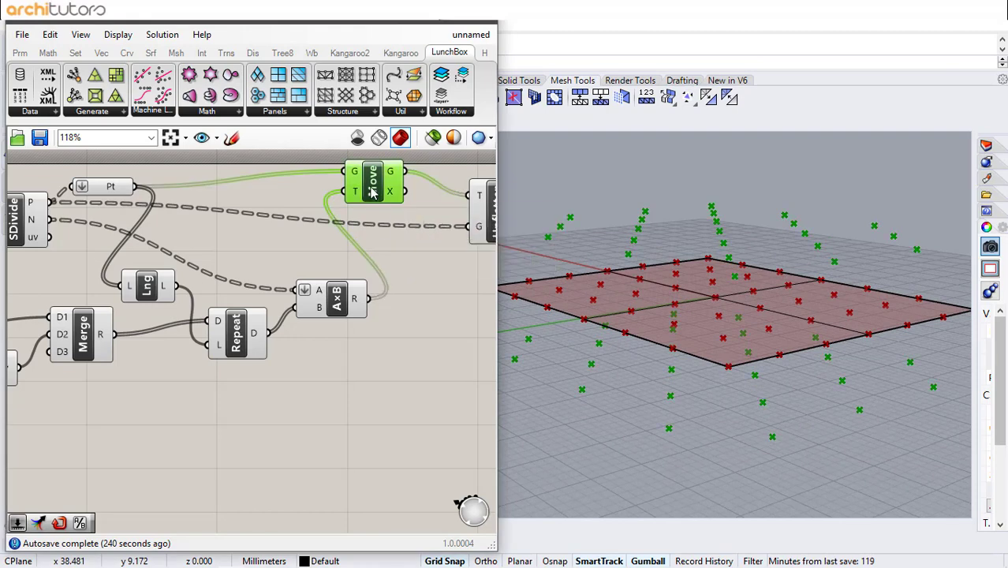
right_drag(491, 221, 416, 217)
click(415, 217)
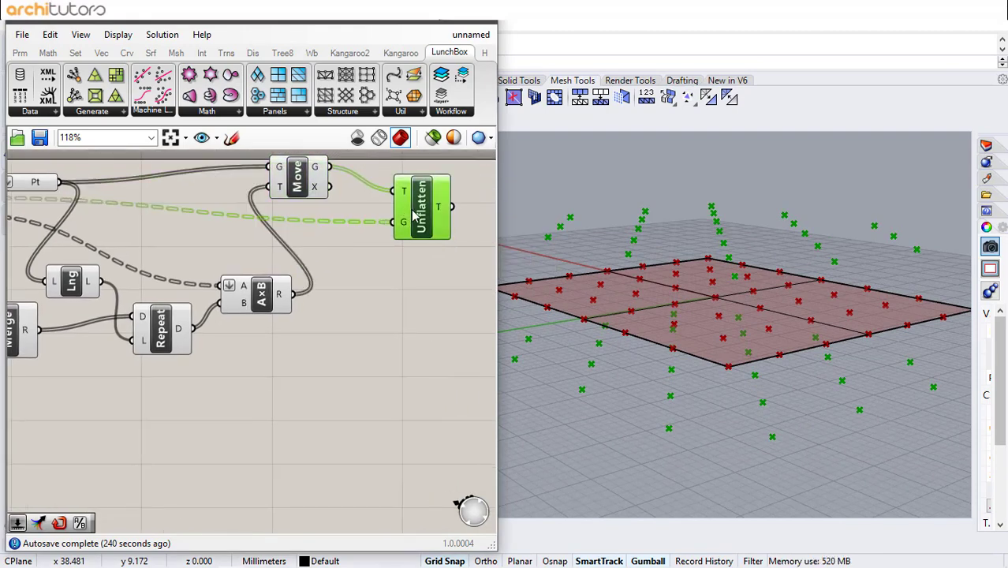
click(295, 174)
click(353, 288)
Step: Turn off the preview of all components except Unflatten
scroll(352, 289, down, 3)
right_drag(364, 284, 437, 273)
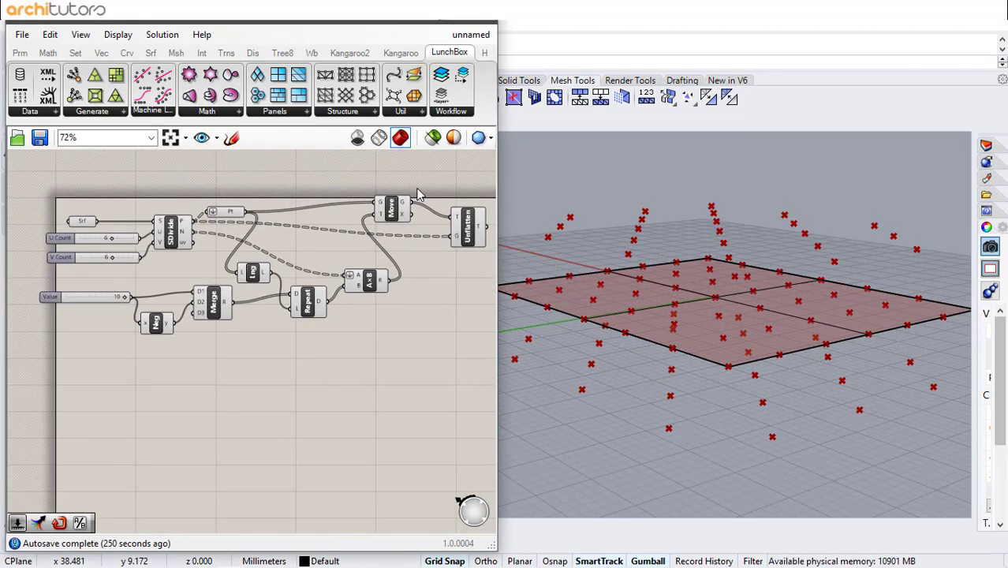
drag(411, 168, 85, 372)
middle_click(280, 396)
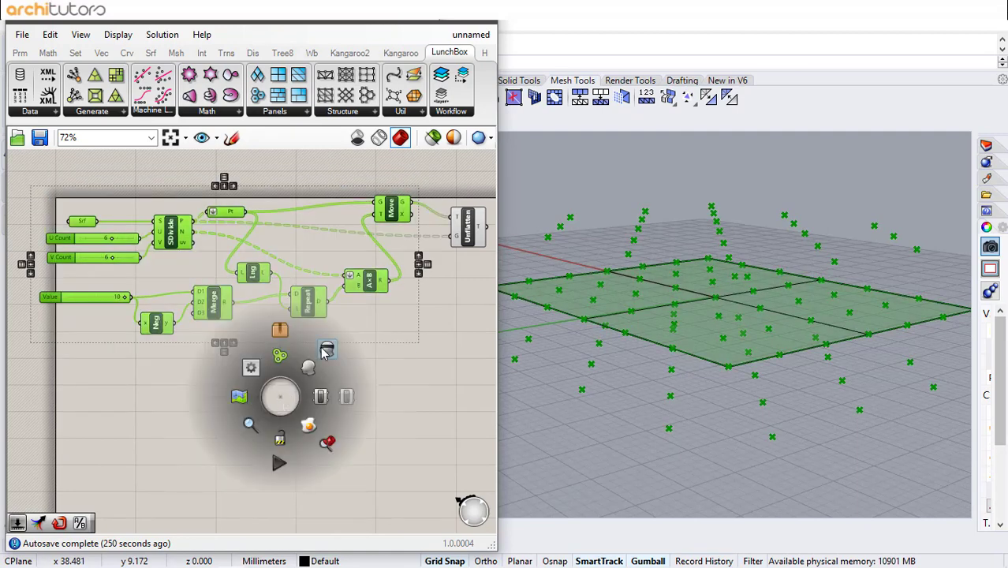
click(325, 351)
click(391, 347)
Step: Shift Move and Unflatten together further away from the Multiplication component to make room
right_drag(378, 344, 283, 339)
scroll(307, 260, up, 2)
click(307, 190)
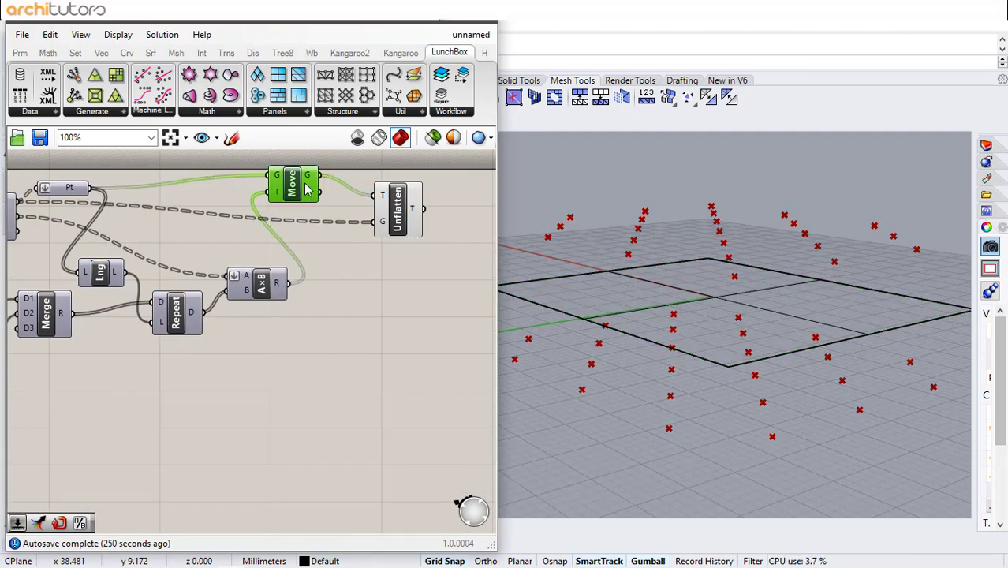
click(355, 256)
scroll(398, 208, down, 1)
right_drag(397, 208, 366, 218)
drag(439, 172, 252, 226)
drag(365, 226, 431, 227)
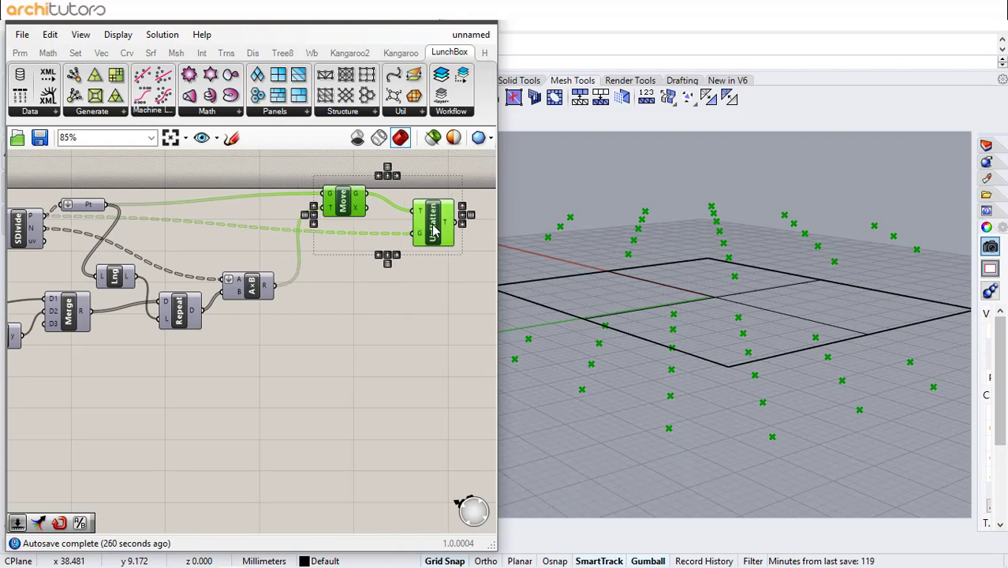
click(384, 277)
Step: Duplicate the flattened Point, Move and Unflatten components below the originals and place the Point copy closer to the Move copy
right_drag(291, 313, 321, 317)
drag(449, 184, 160, 215)
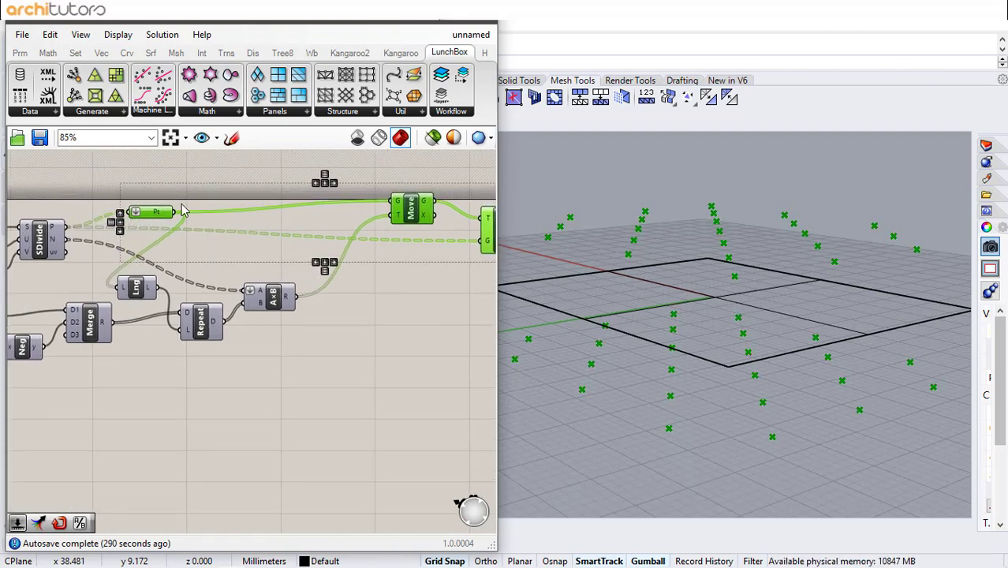
drag(410, 217, 342, 442)
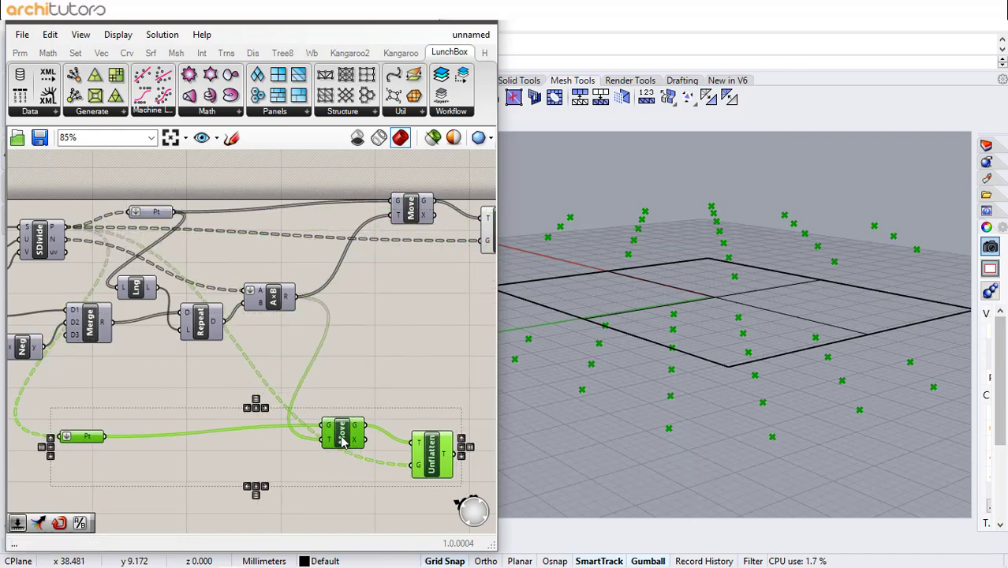
click(359, 382)
drag(106, 436, 204, 442)
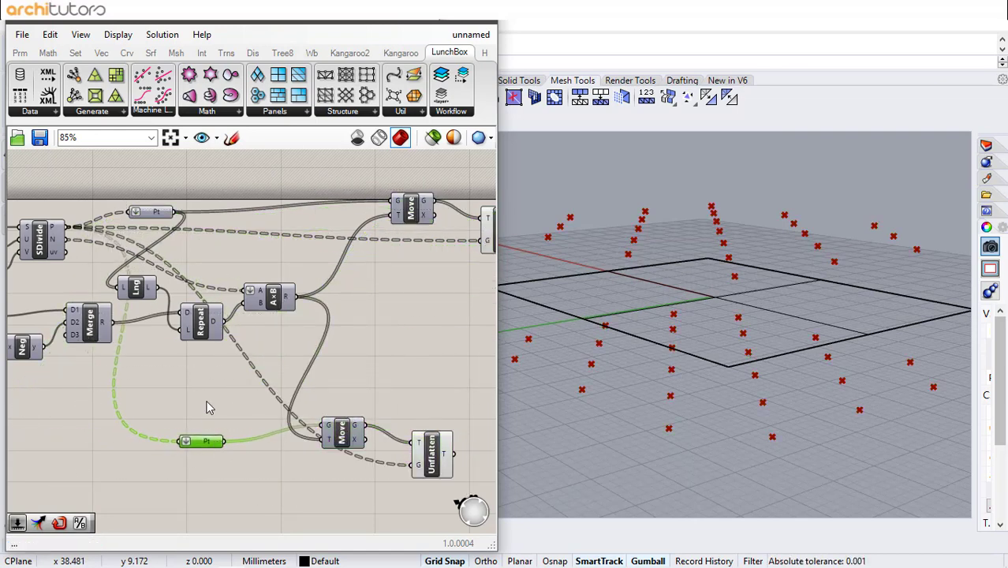
click(207, 402)
right_drag(205, 397, 259, 380)
scroll(151, 382, up, 1)
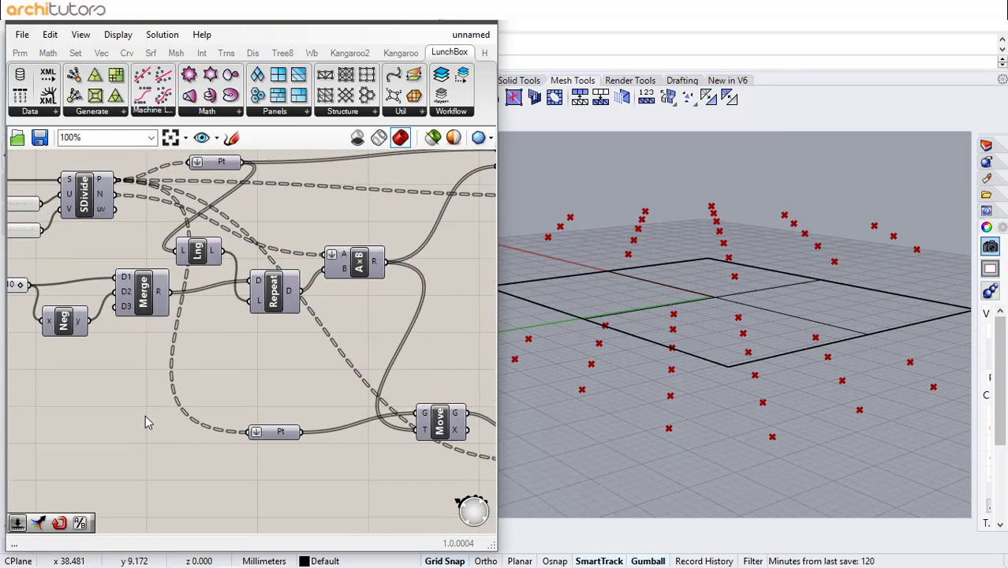
Step: Add a Flip Matrix component near the copied Point and feed it with the Divide Surface points
double_click(145, 417)
text(flip)
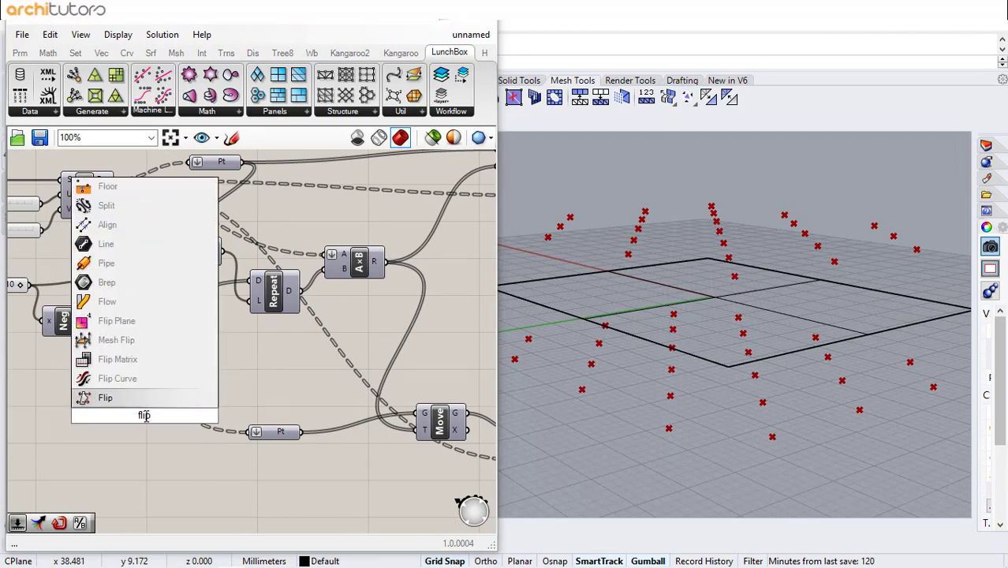
click(170, 360)
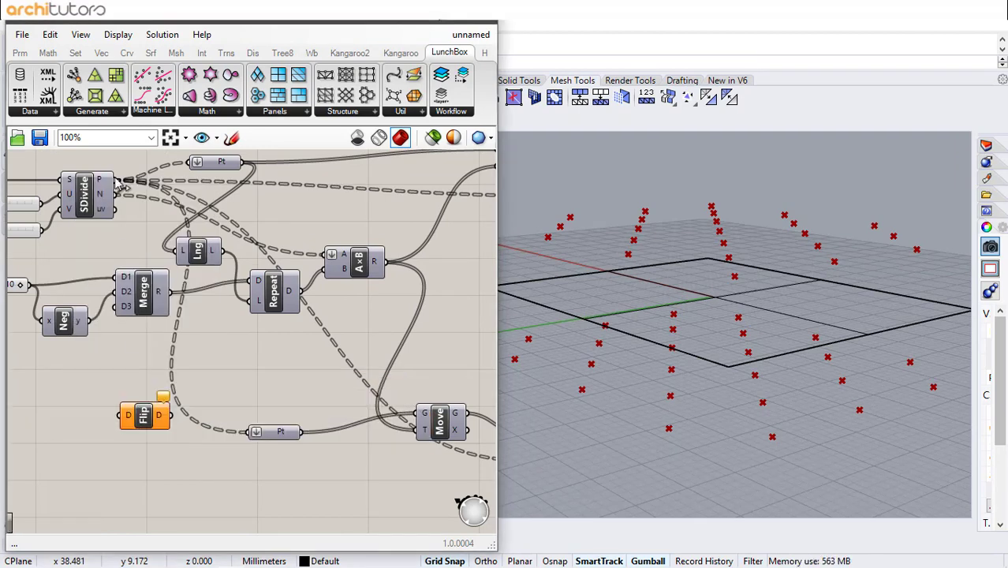
drag(110, 380, 130, 415)
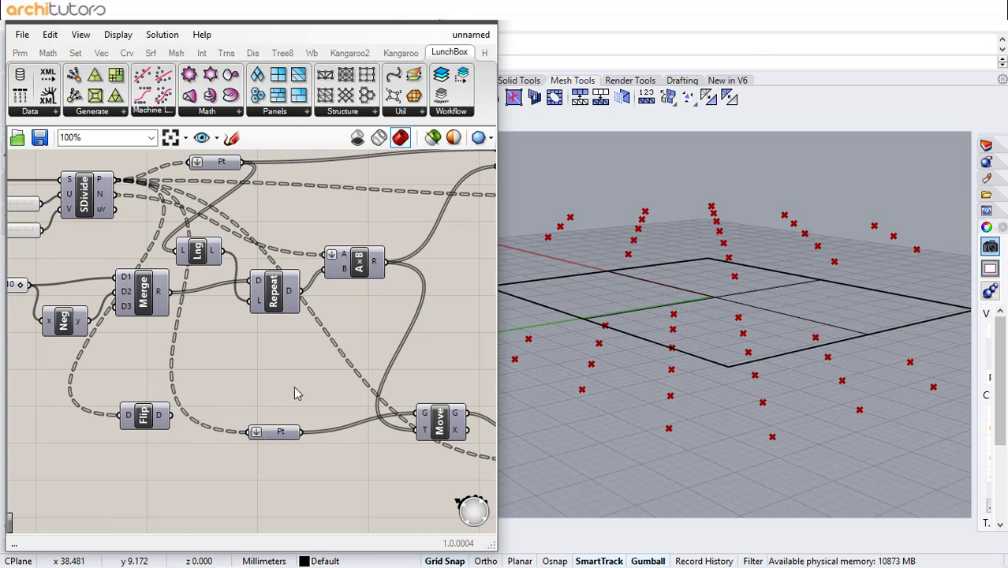
Step: Connect the Flip Matrix output to the copied Point and to the copied Unflatten's G input, and tidy their layout
right_drag(336, 368, 178, 333)
drag(288, 400, 286, 391)
drag(391, 426, 413, 394)
drag(289, 385, 263, 392)
scroll(296, 346, down, 1)
click(234, 422)
scroll(233, 421, up, 1)
right_drag(232, 422, 285, 433)
drag(187, 392, 189, 343)
drag(53, 377, 135, 392)
drag(444, 397, 459, 388)
drag(320, 381, 371, 353)
click(352, 287)
right_drag(352, 287, 334, 286)
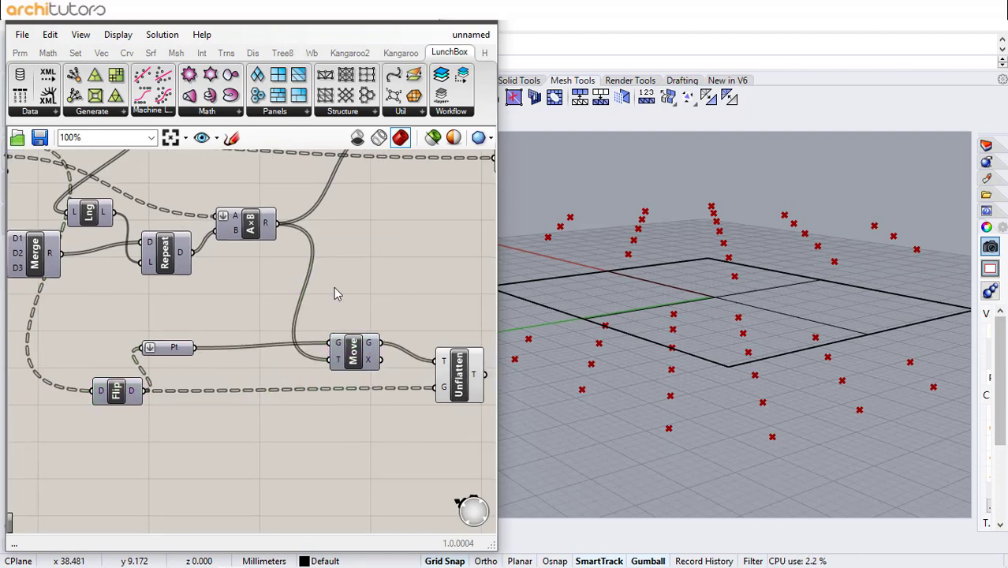
Step: Insert a Negative component between the Multiplication result and the copied Move's T input, and check the resulting points
double_click(333, 286)
text(nr)
key(BackSpace)
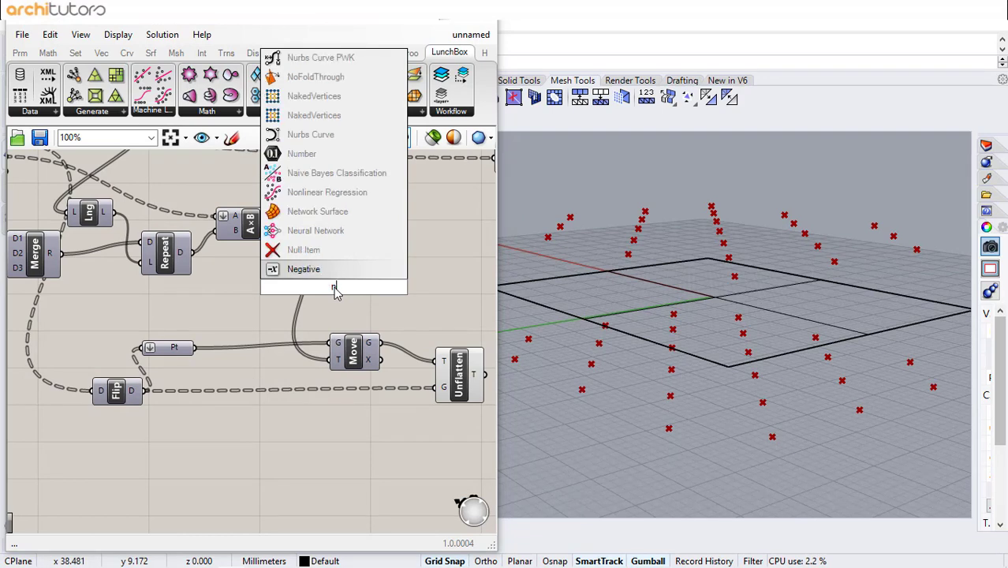
click(321, 272)
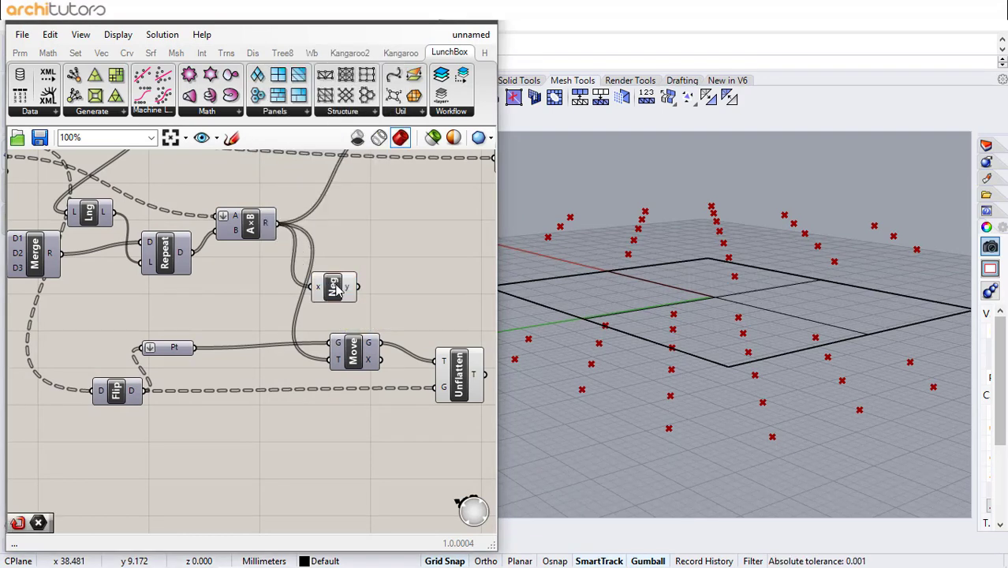
drag(336, 290, 292, 297)
drag(323, 362, 328, 360)
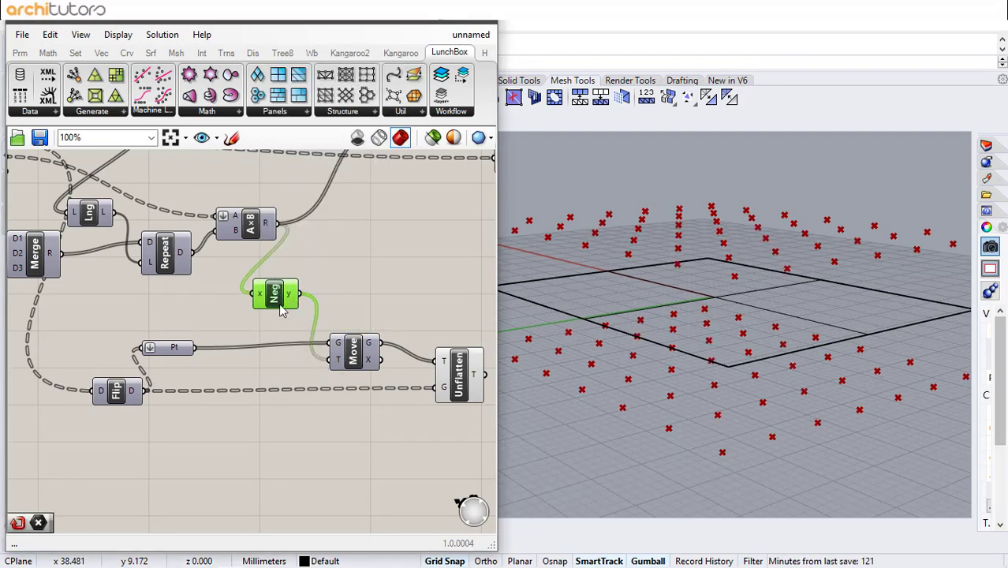
click(442, 384)
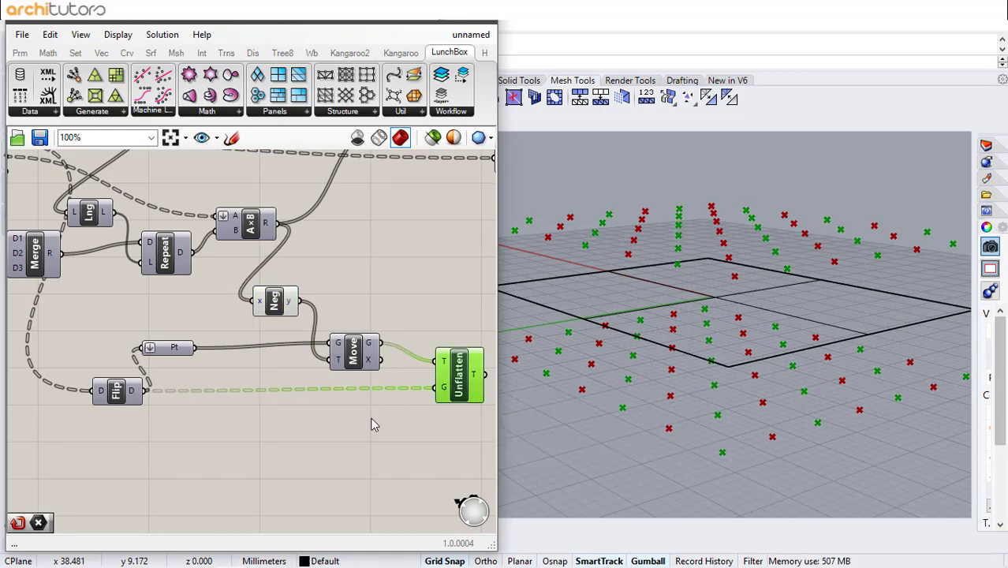
right_drag(741, 307, 710, 277)
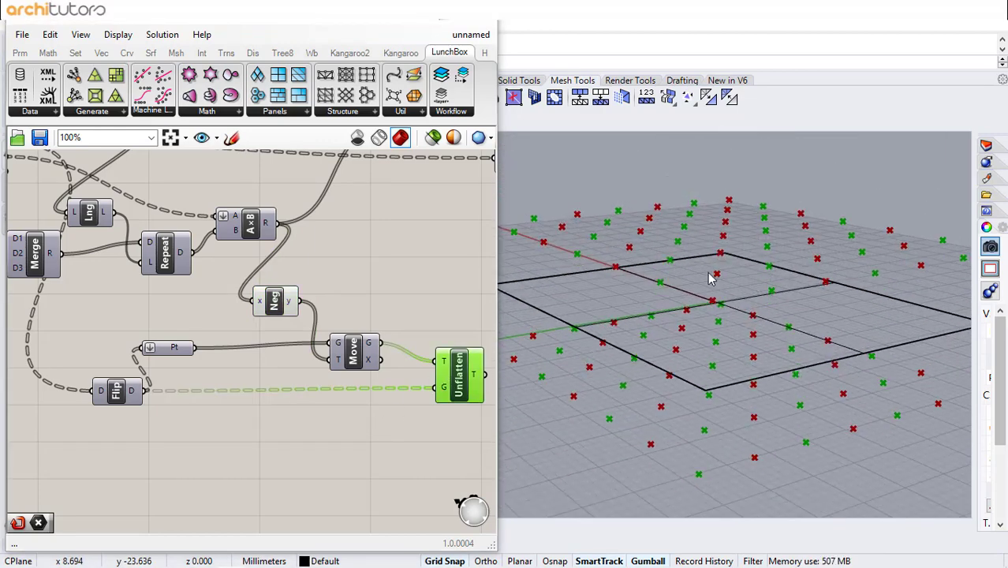
click(294, 377)
Step: Align the copied Unflatten component beneath the original one and compare the points of both
right_drag(280, 353, 139, 353)
scroll(285, 322, down, 1)
right_drag(328, 319, 292, 361)
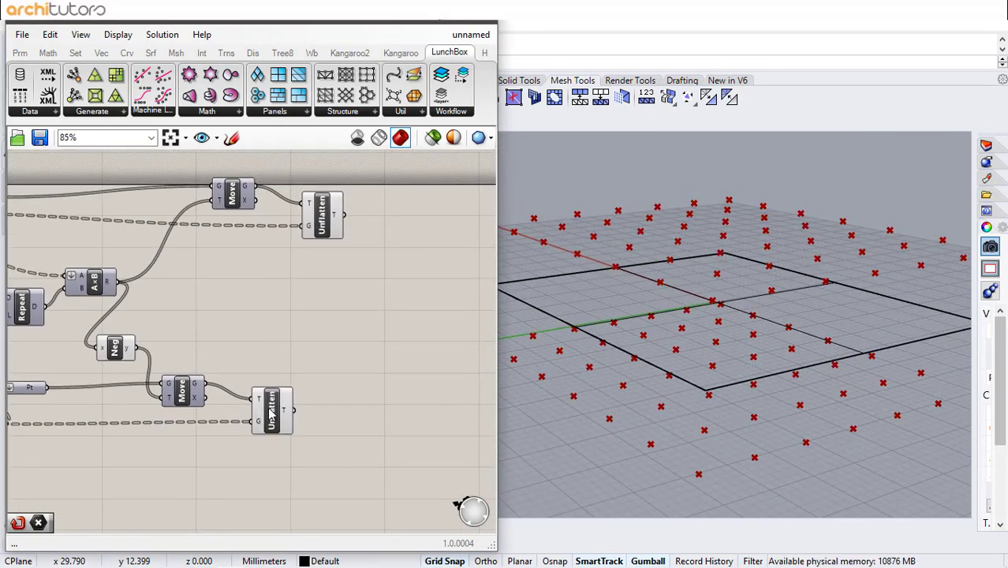
drag(271, 411, 321, 410)
click(326, 228)
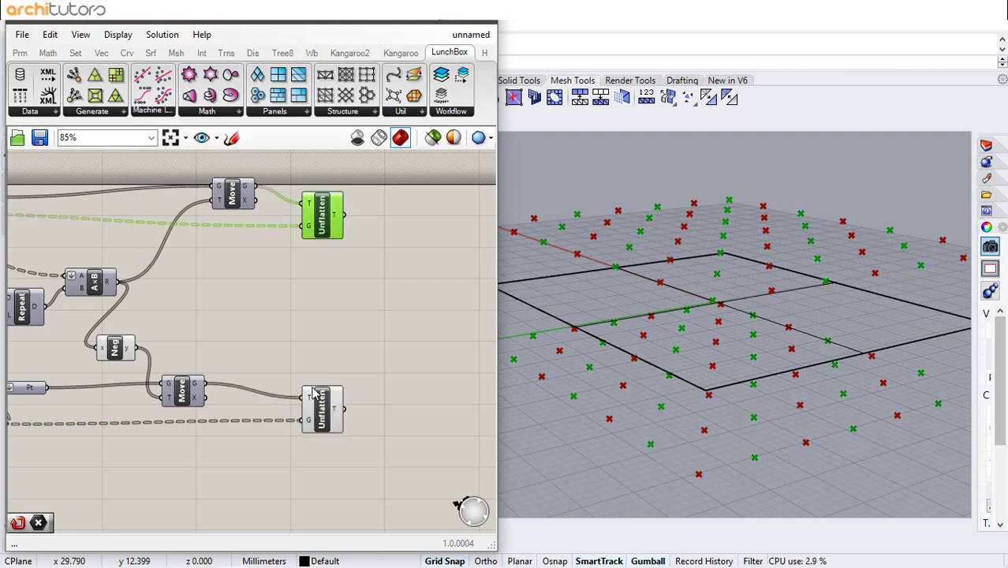
click(318, 416)
click(387, 302)
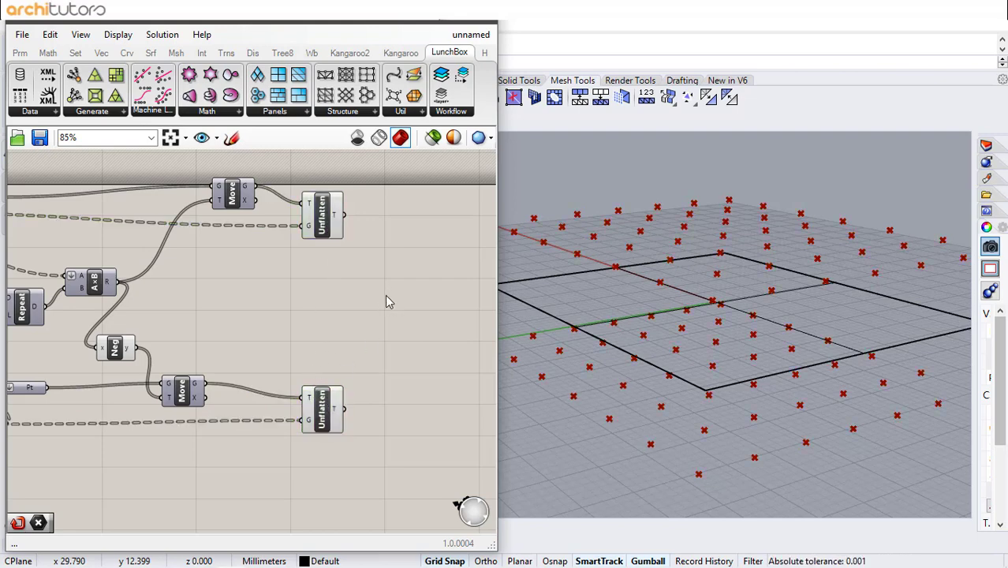
Step: Add a Nurbs Curve component and connect the original Unflatten output to its V input
double_click(387, 302)
text(nur)
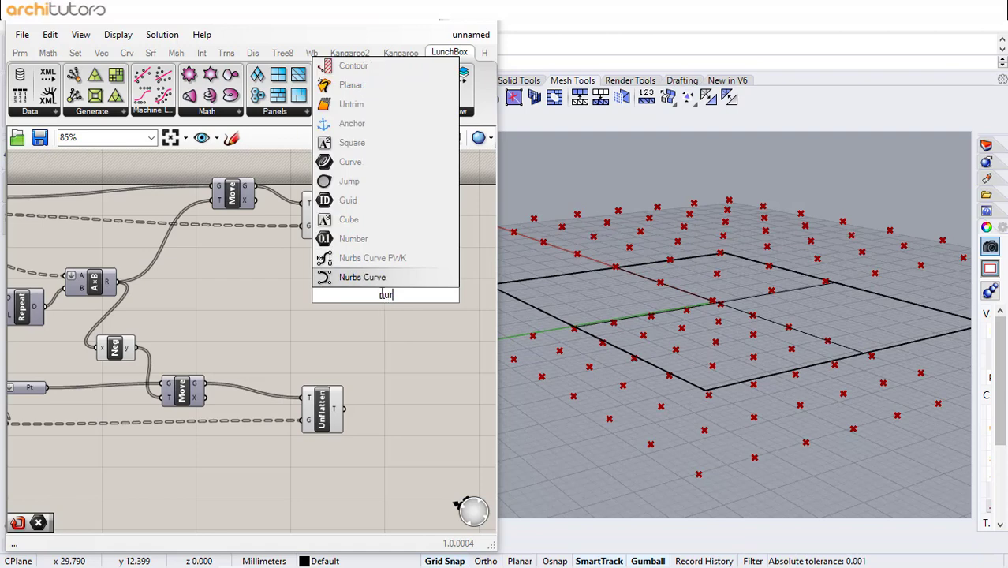
click(378, 283)
right_drag(387, 283, 348, 276)
scroll(351, 275, up, 1)
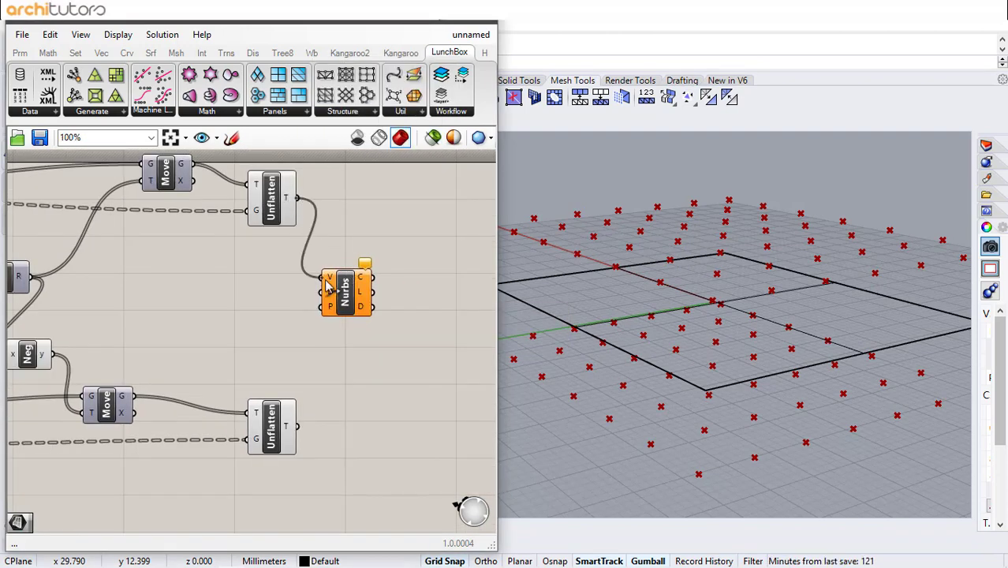
Step: Place the Nurbs Curve component beside the original Unflatten component and inspect the resulting curves
drag(326, 281, 327, 281)
drag(337, 285, 359, 261)
right_drag(614, 259, 600, 311)
click(355, 345)
click(367, 272)
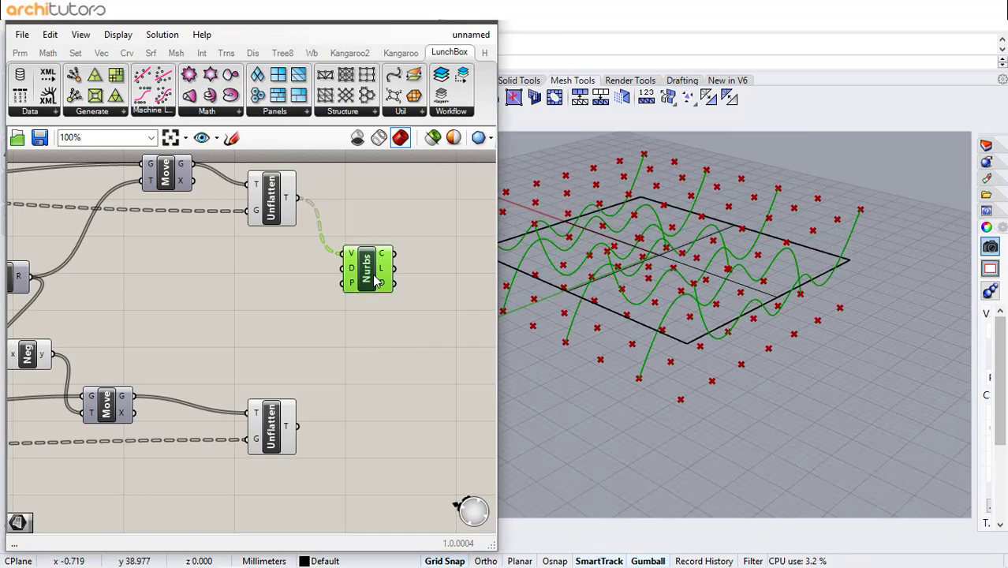
Step: Duplicate the Nurbs Curve component beneath the original and connect the copied Unflatten output to its V input
alt+drag(368, 278, 373, 392)
click(307, 428)
click(365, 446)
scroll(793, 257, down, 2)
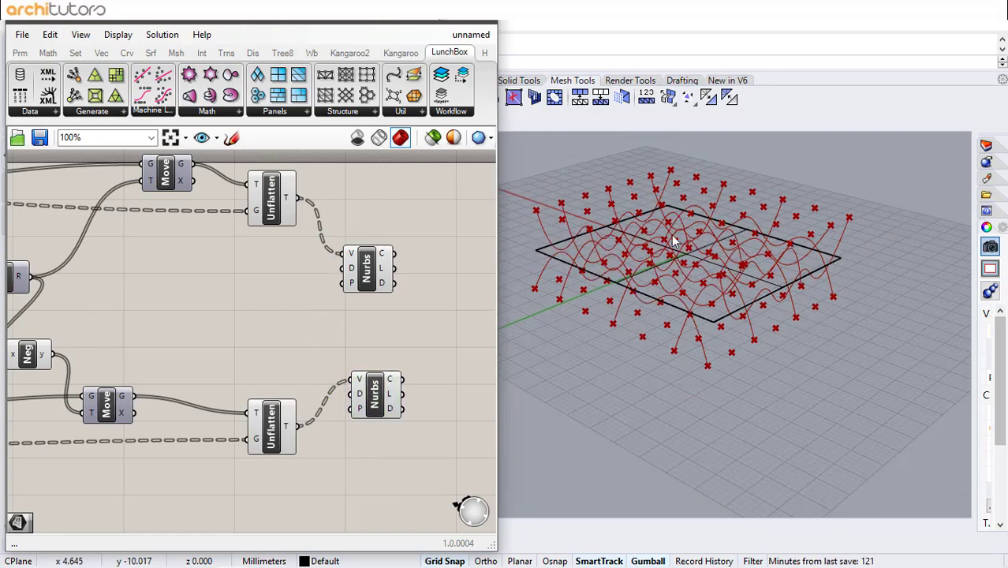
scroll(666, 242, up, 2)
right_drag(665, 243, 705, 207)
drag(392, 384, 381, 345)
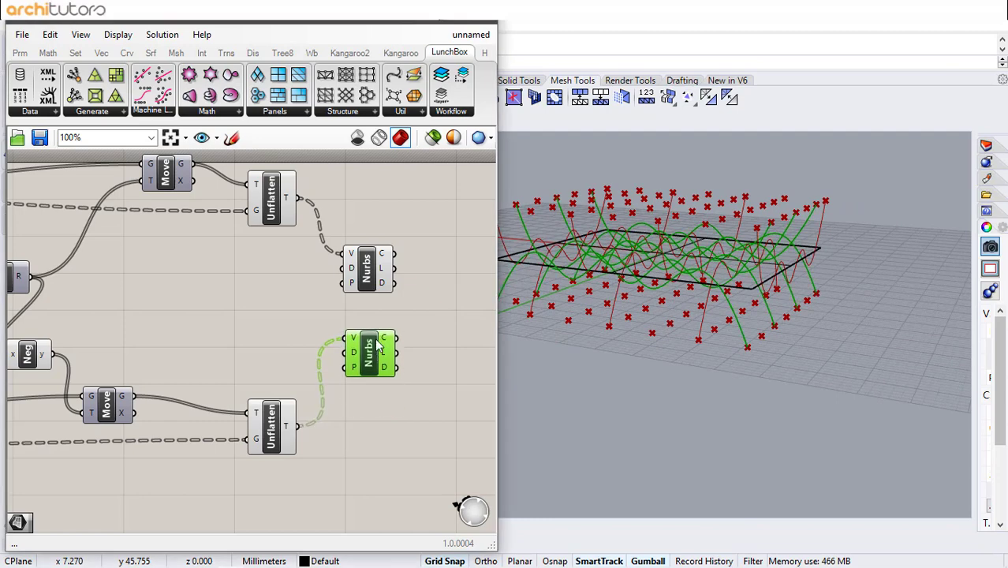
Step: Add a Curve parameter and connect the C outputs of both Nurbs Curve components to it
scroll(337, 304, up, 3)
double_click(338, 304)
text(crv)
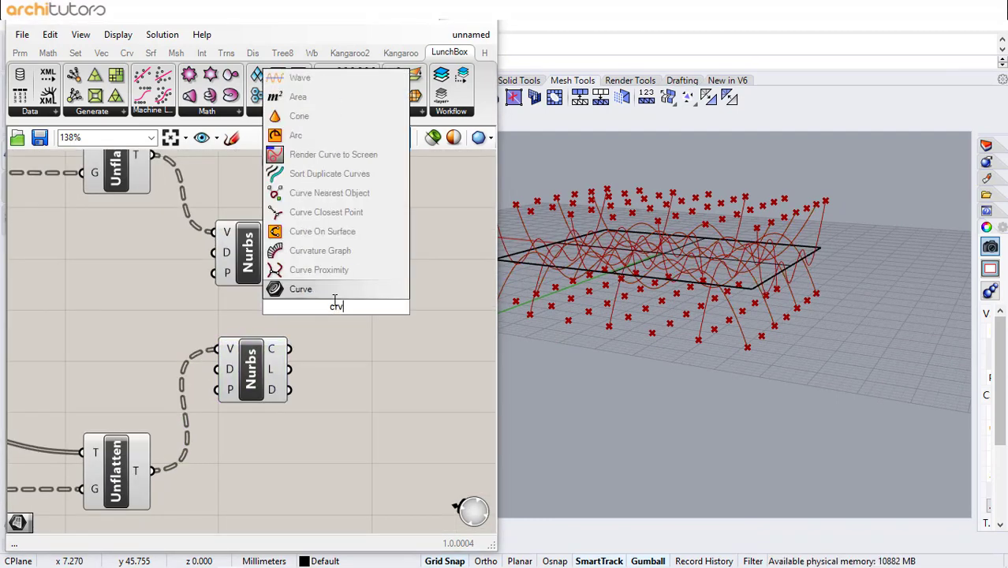
key(Return)
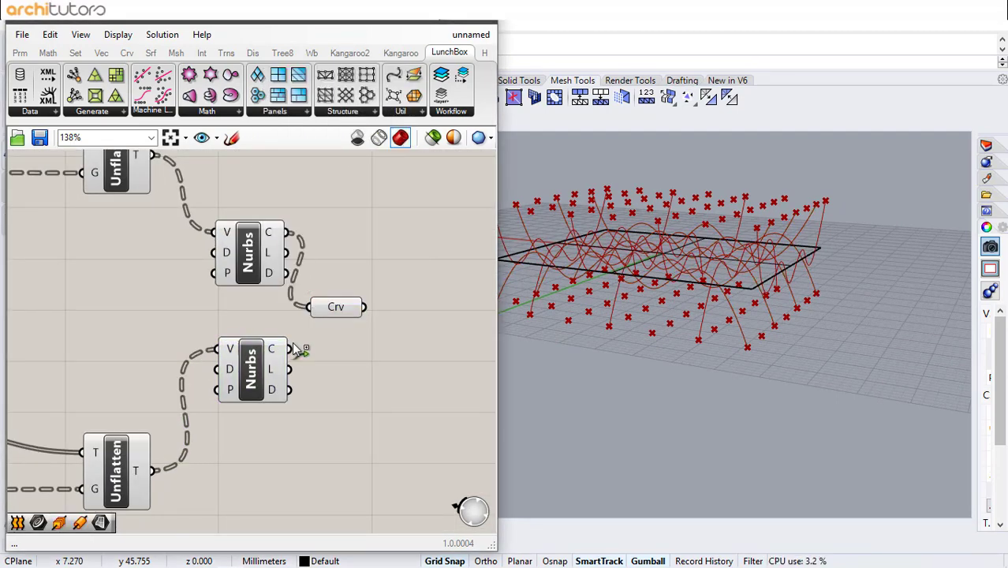
drag(327, 315, 363, 310)
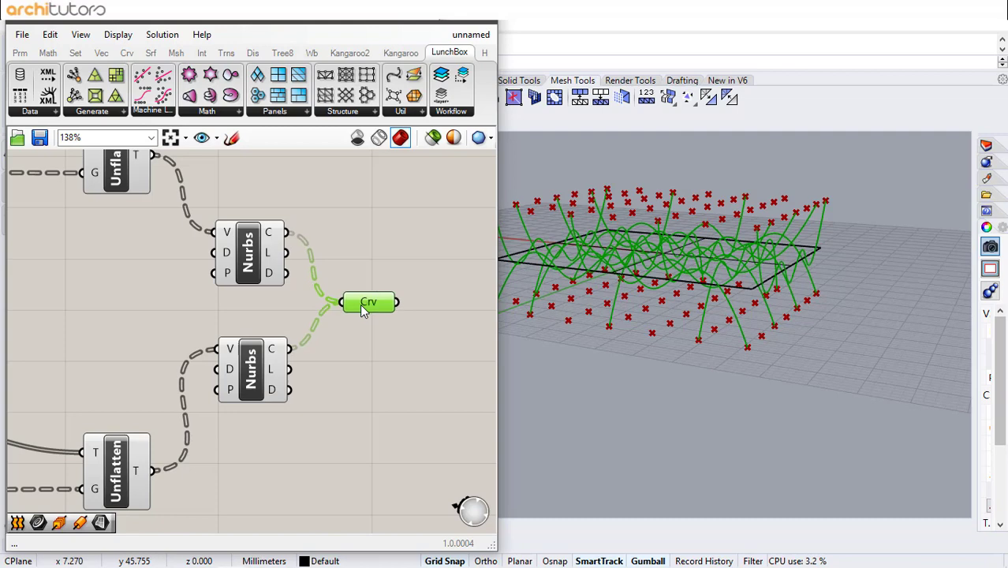
Step: Add a Pipe component and connect the Curve parameter to its C input
double_click(430, 311)
text(pipe)
key(Return)
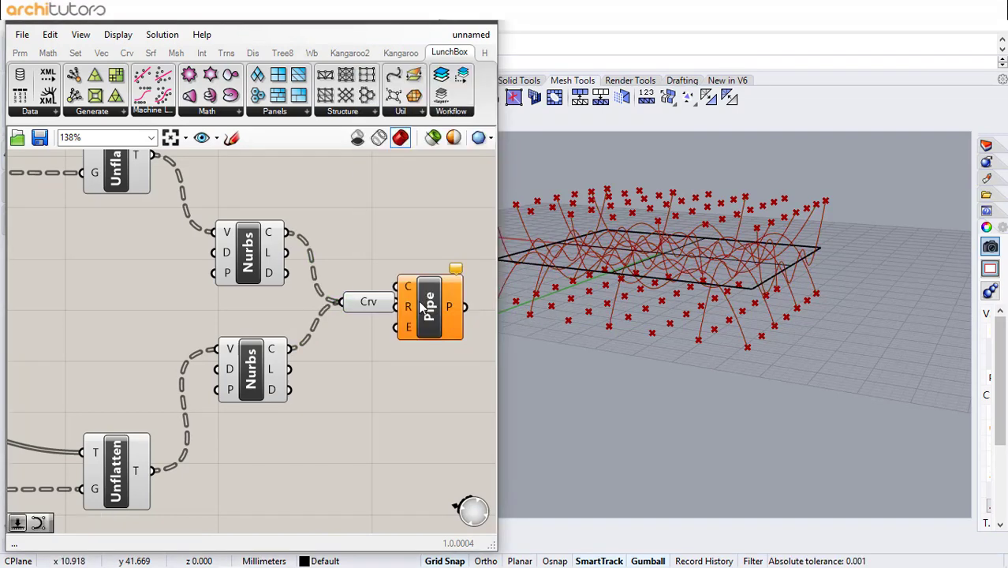
drag(438, 307, 479, 316)
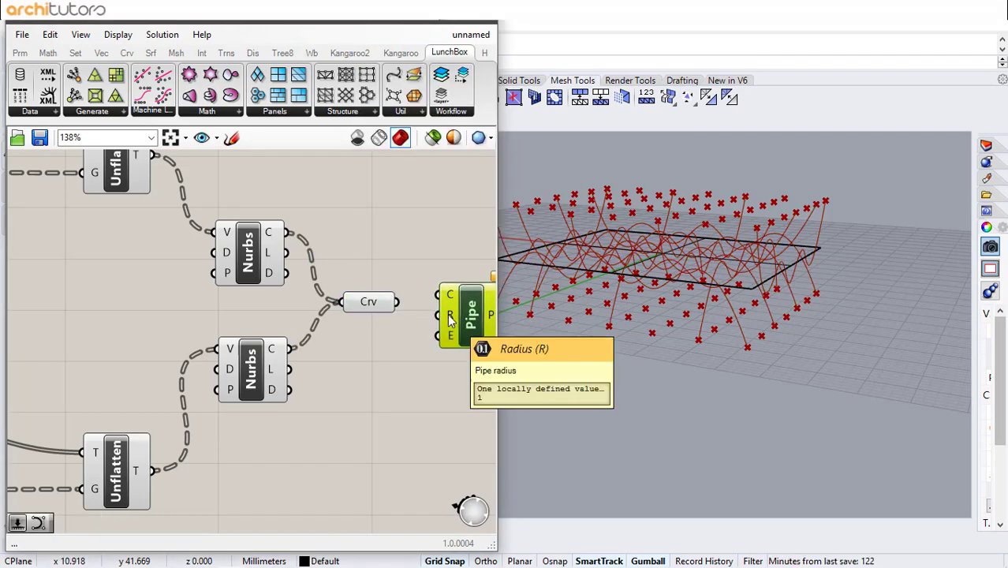
right_drag(405, 323, 278, 324)
drag(317, 301, 317, 300)
drag(342, 319, 369, 318)
click(442, 322)
right_drag(800, 329, 718, 284)
Step: Add a number slider set to 0.50 and connect it to the Pipe's R input
double_click(274, 385)
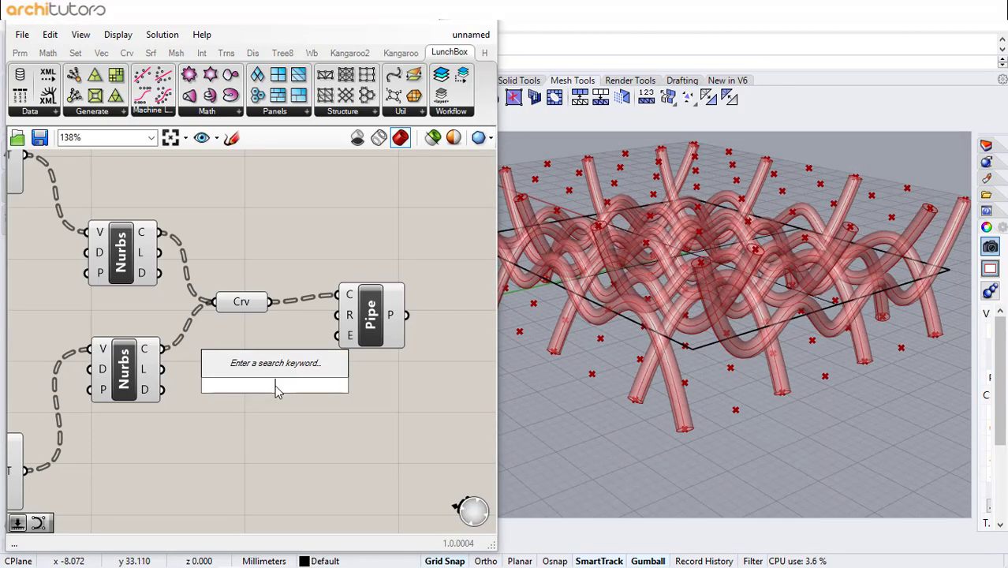
text(0.50)
key(Return)
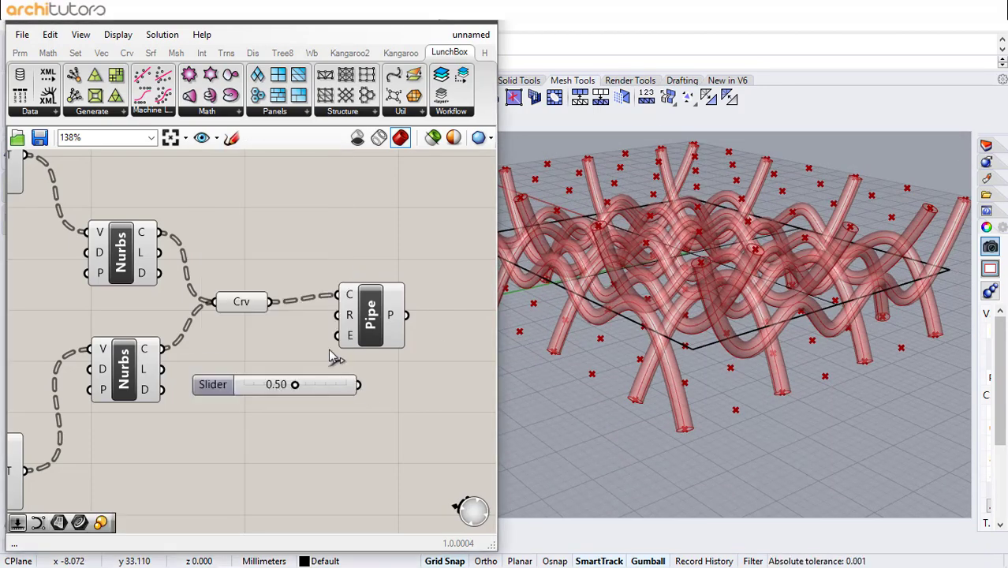
drag(340, 319, 339, 317)
drag(370, 317, 403, 315)
click(462, 321)
scroll(706, 254, down, 3)
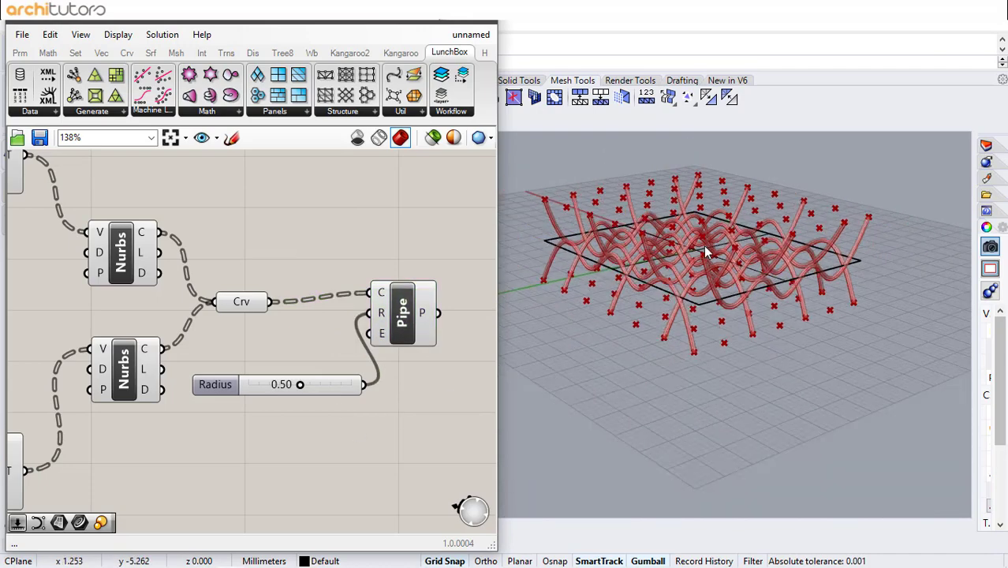
Step: Inspect the woven pipes and set the Radius slider to 0.70
right_drag(707, 254, 710, 278)
scroll(710, 273, up, 3)
scroll(693, 328, down, 2)
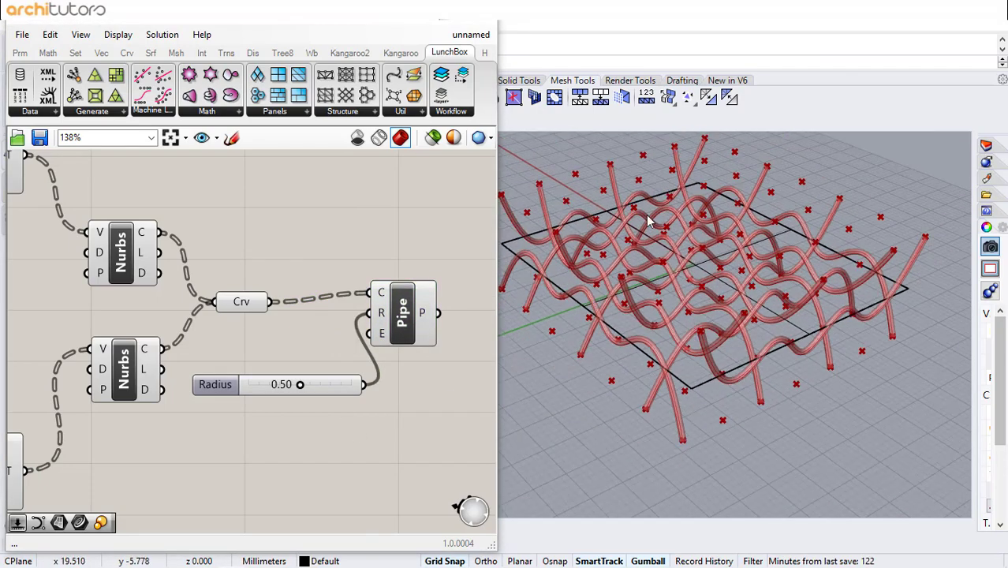
scroll(642, 256, up, 2)
right_drag(642, 256, 639, 219)
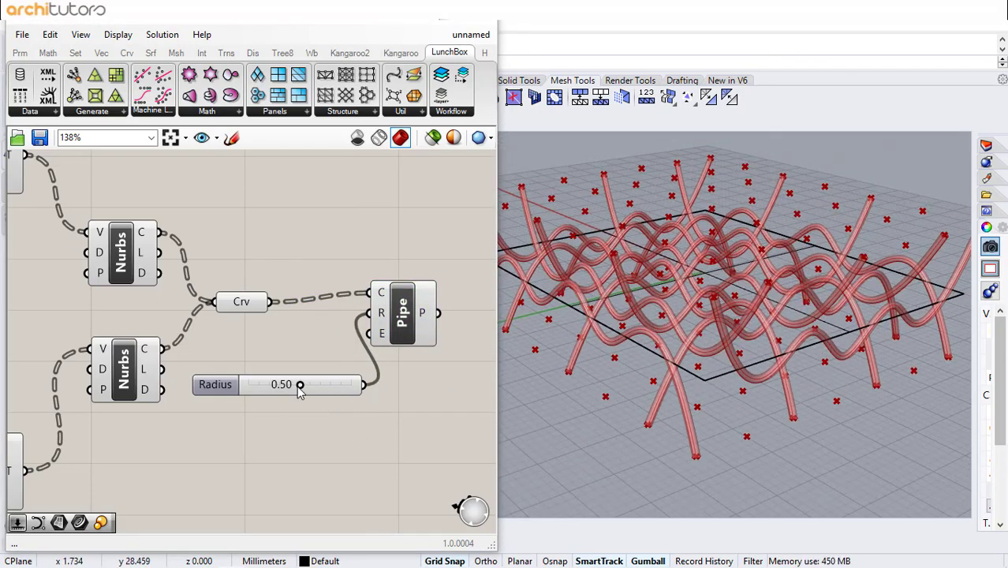
drag(300, 388, 321, 388)
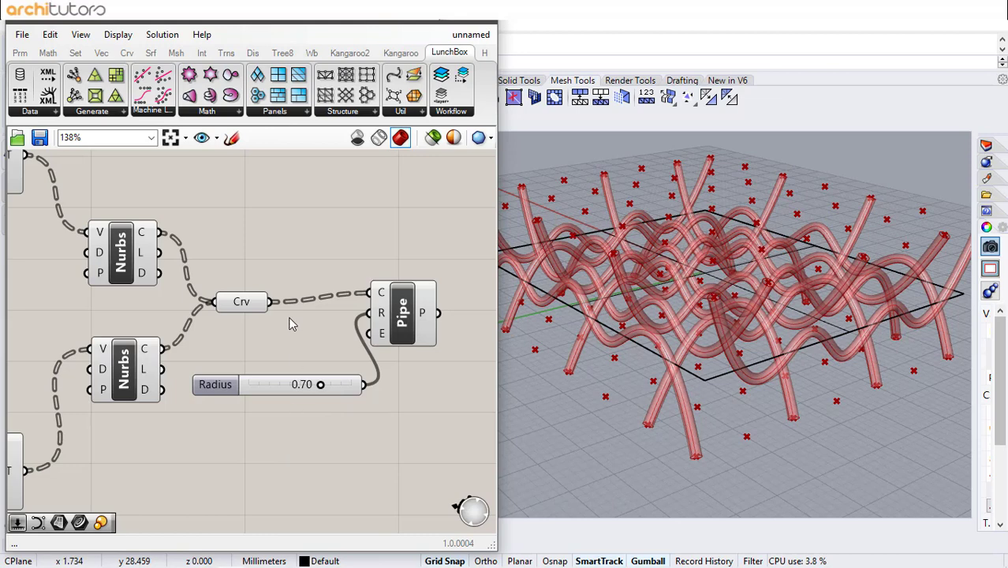
click(236, 301)
click(281, 258)
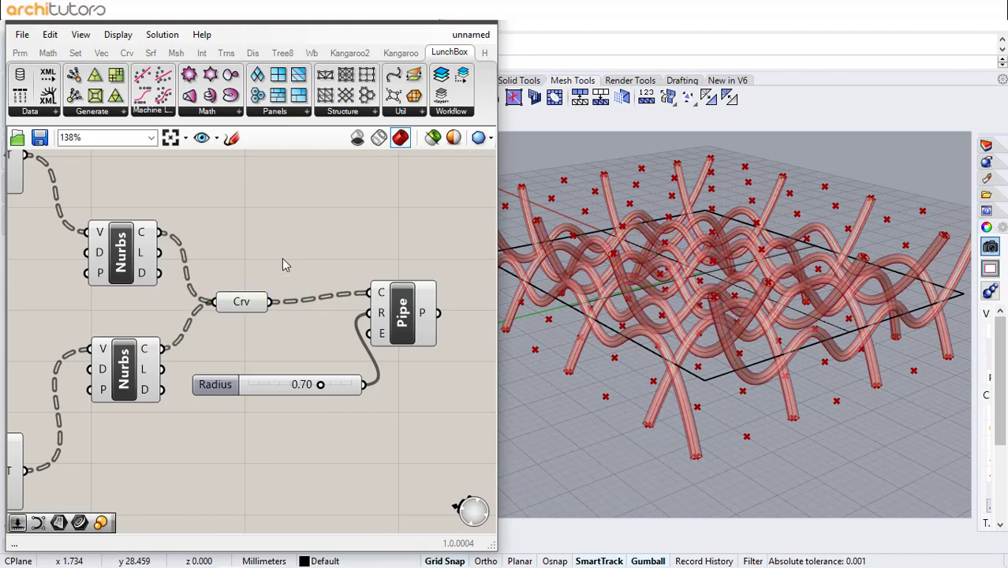
Step: Turn off the preview of both Nurbs Curve components, the Curve parameter and the Pipe component
scroll(281, 258, down, 2)
right_drag(320, 257, 396, 256)
drag(369, 385, 244, 413)
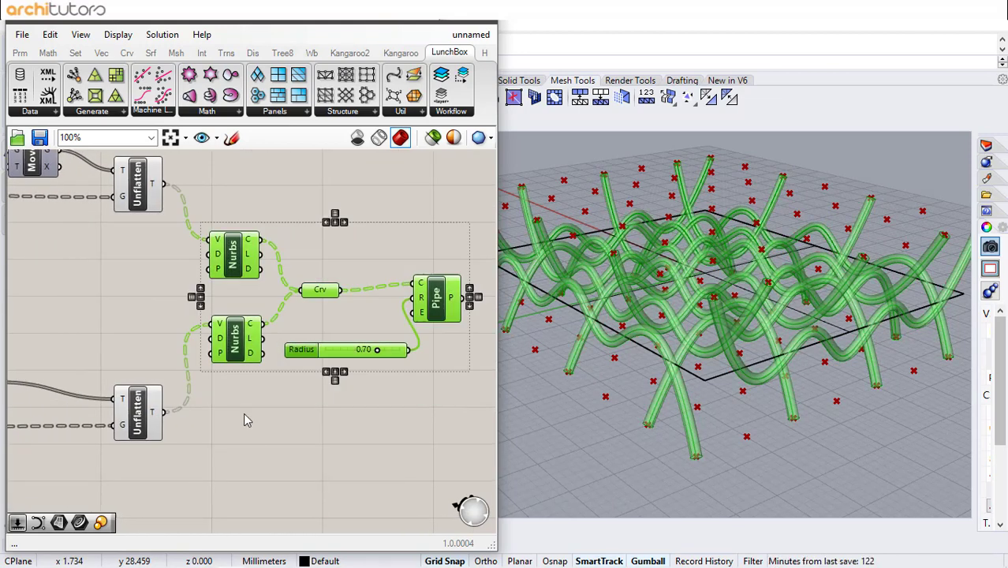
middle_click(259, 435)
click(309, 393)
click(338, 403)
Step: Add an Interpolate curve component and connect the original Unflatten output to its V input
right_drag(306, 302, 312, 354)
double_click(281, 239)
text(inter)
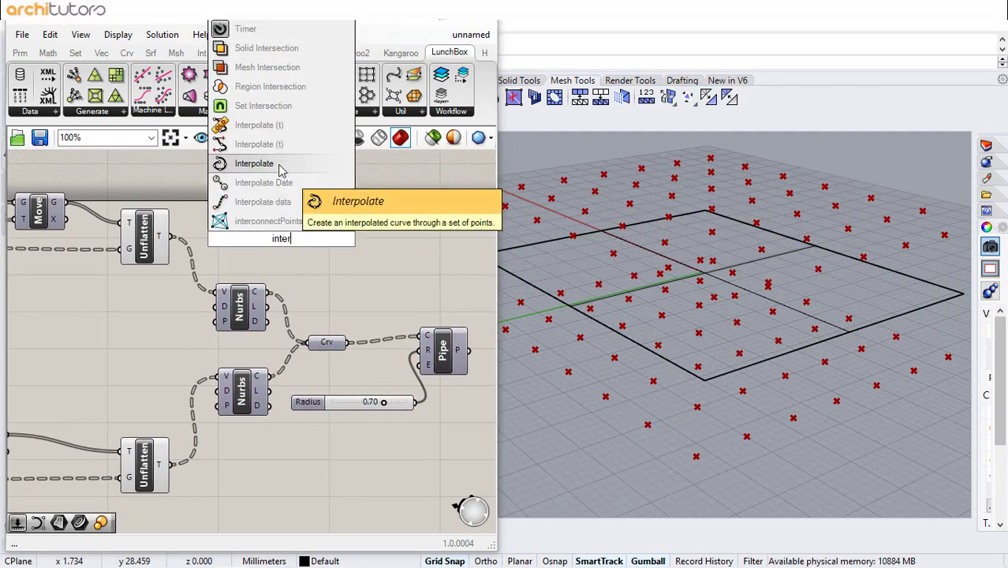
click(237, 163)
drag(178, 244, 276, 217)
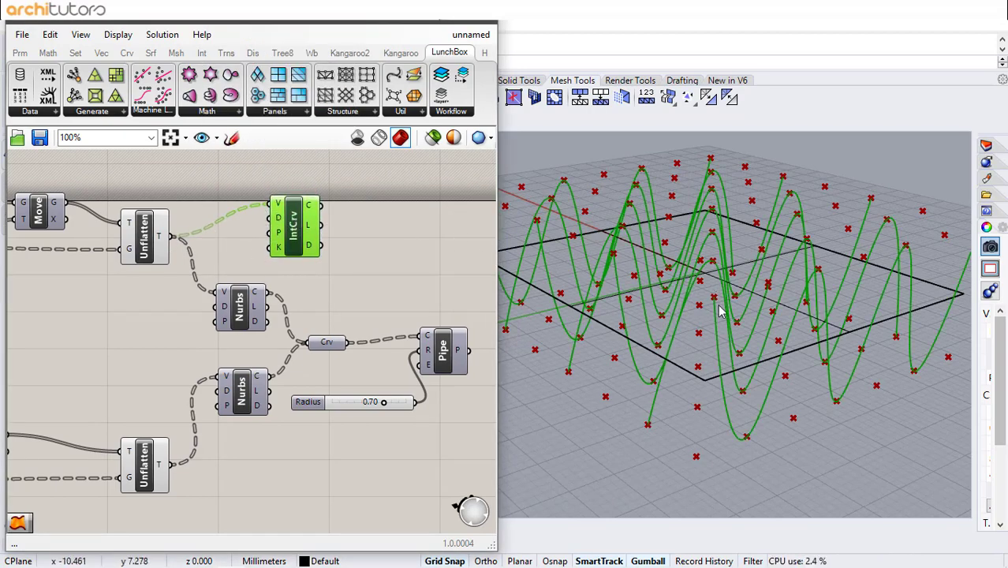
right_drag(720, 310, 697, 304)
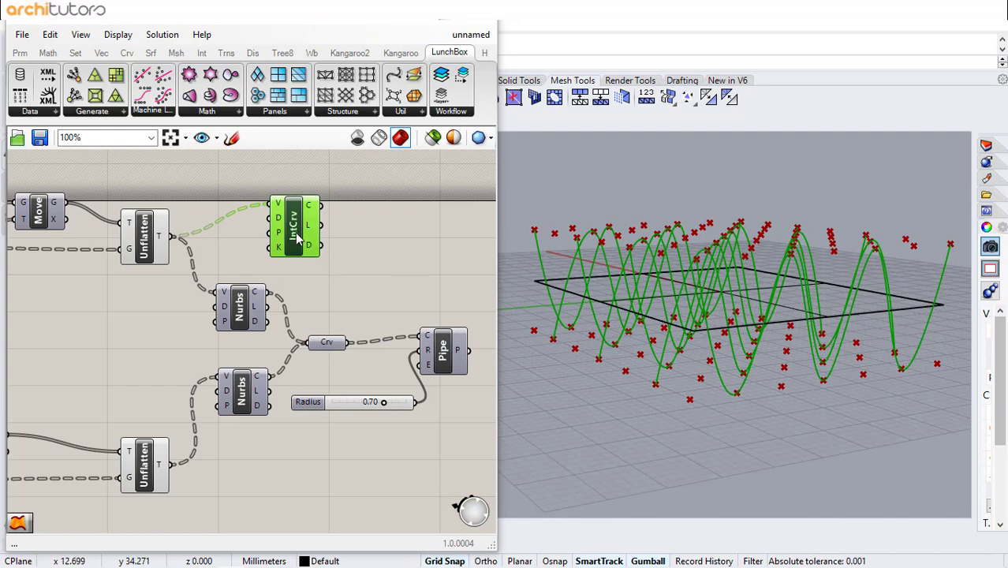
Step: Duplicate the Interpolate component beside the copied Unflatten and connect that Unflatten's output to its V input
alt+drag(298, 239, 297, 495)
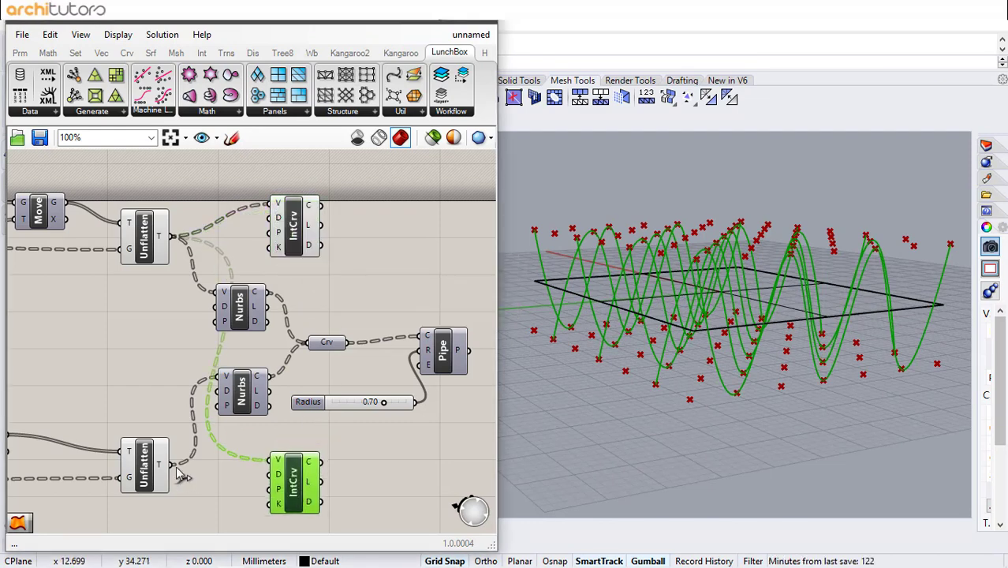
drag(173, 466, 320, 464)
click(395, 363)
right_drag(395, 363, 410, 356)
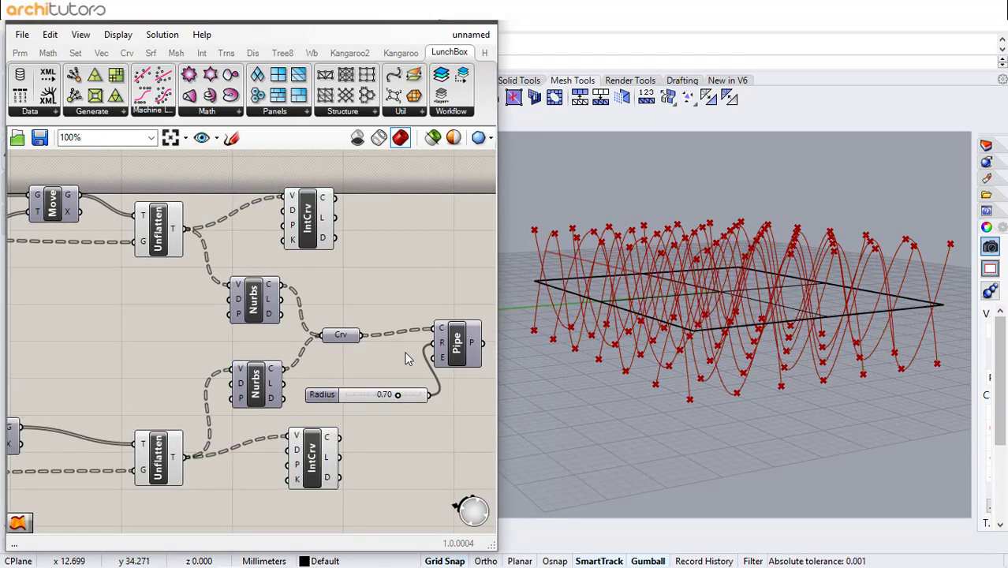
Step: Duplicate the Curve, Radius slider and Pipe group and connect both Interpolate C outputs to the copied Curve parameter
drag(477, 297, 324, 423)
key(ctrl+c)
key(ctrl+v)
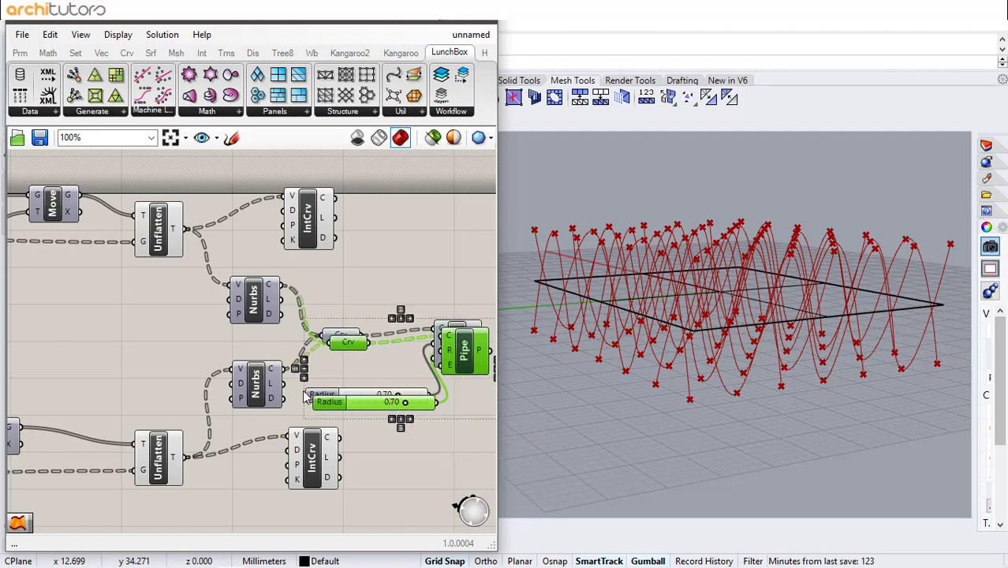
right_drag(457, 380, 317, 373)
drag(324, 347, 426, 240)
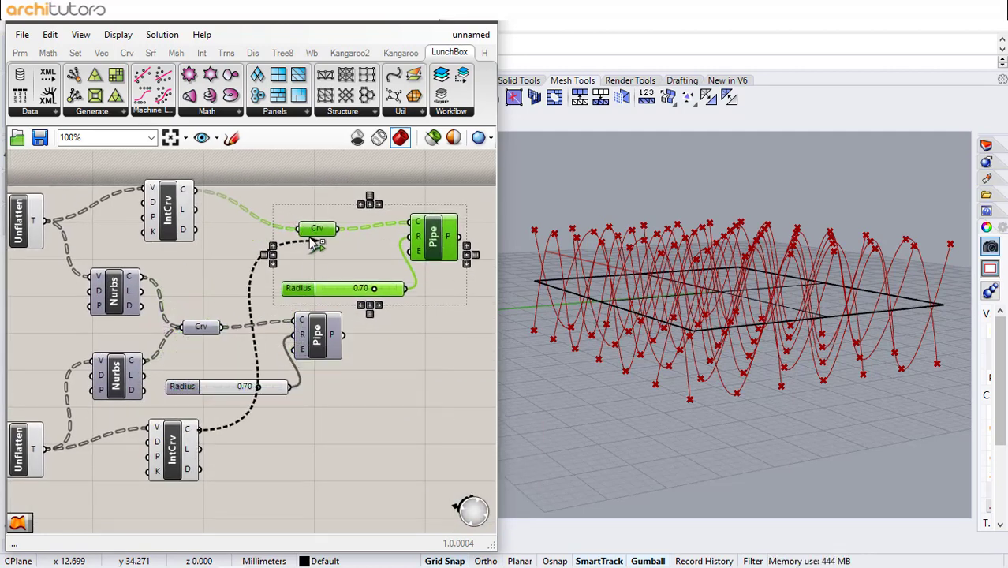
Step: Turn on the preview of the copied Curve and Pipe components and inspect the interpolated pipes
middle_click(434, 247)
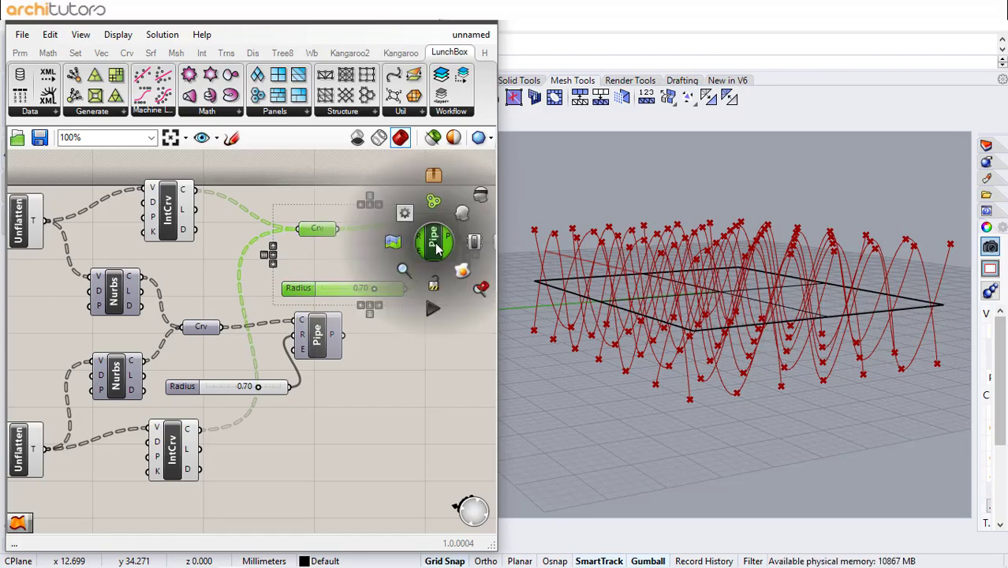
click(461, 219)
click(411, 334)
right_drag(846, 314, 859, 349)
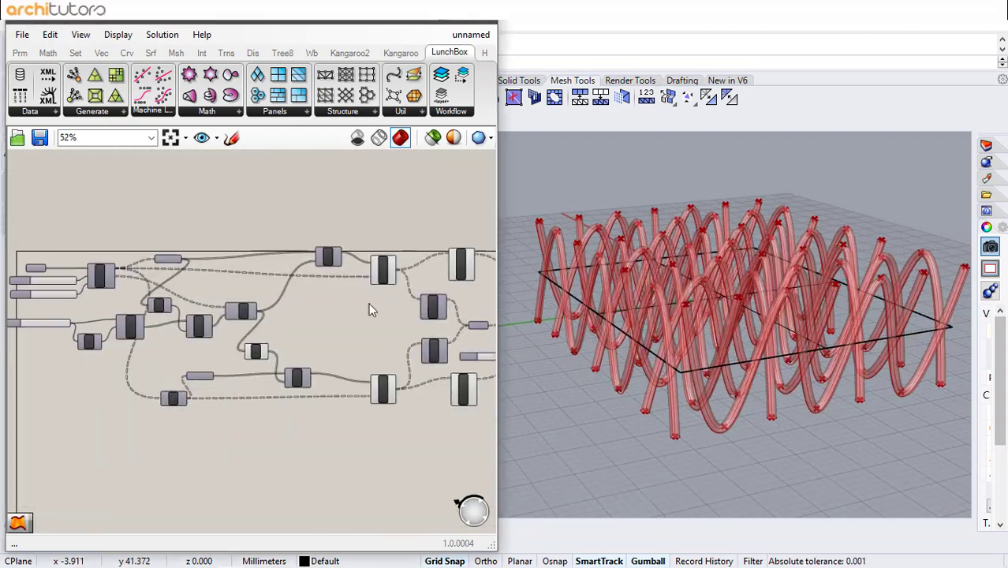
Step: Adjust the Value slider feeding the Merge and Negative components, ending at 10
right_drag(340, 308, 530, 335)
scroll(316, 352, up, 6)
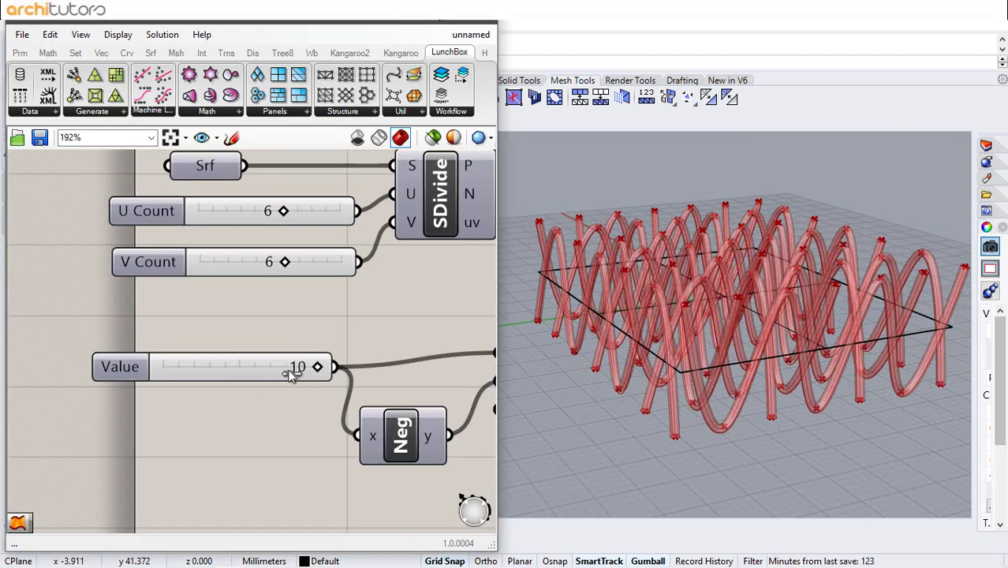
drag(291, 373, 334, 376)
scroll(209, 322, down, 7)
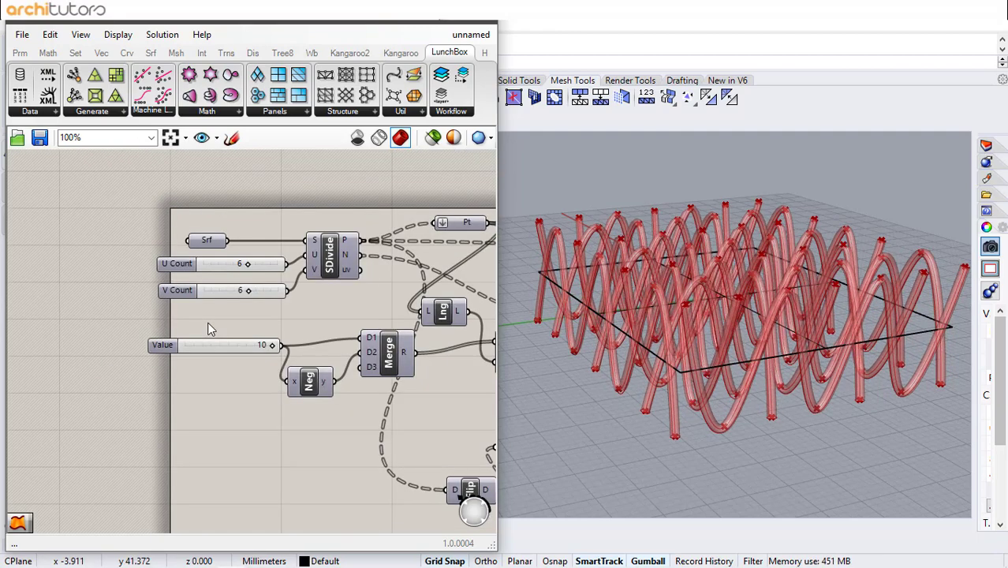
Step: Turn off the preview of the copied Curve and Pipe components fed by the Interpolate curves
right_drag(319, 309, 174, 322)
right_drag(312, 328, 168, 288)
right_drag(360, 311, 189, 289)
scroll(410, 241, up, 2)
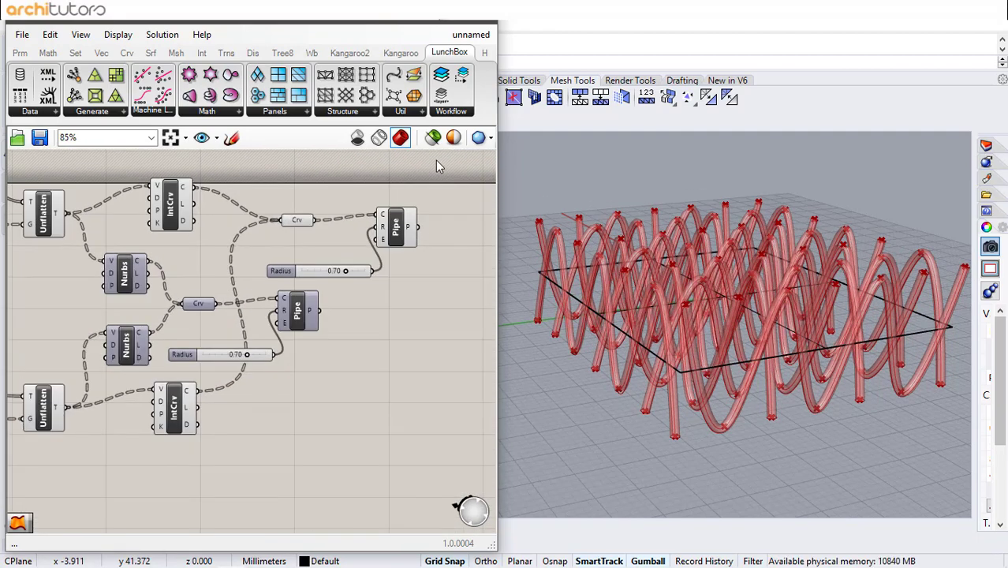
drag(456, 162, 292, 278)
middle_click(322, 252)
click(358, 213)
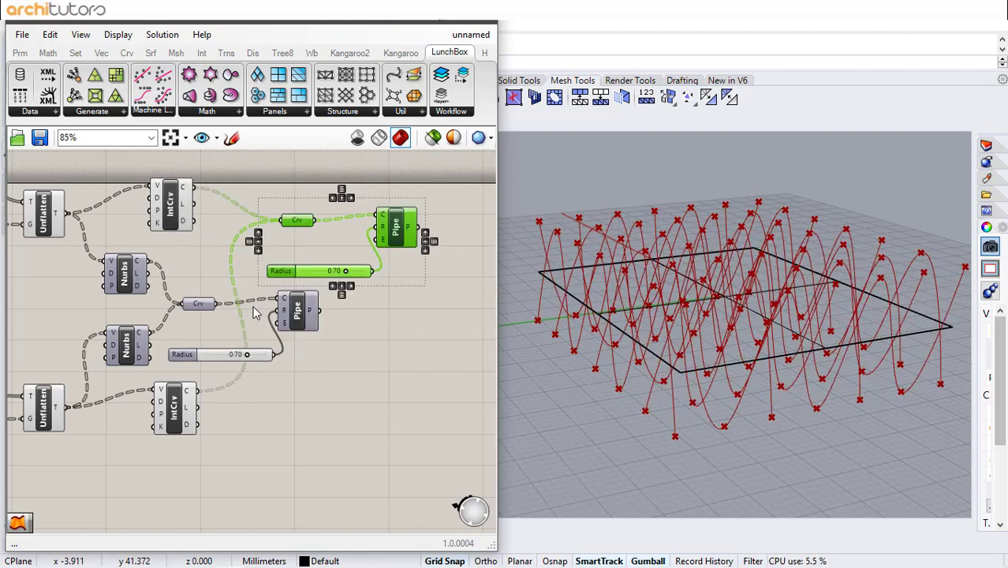
Step: Turn on the preview of the Pipe component fed by the Nurbs curves
scroll(254, 307, up, 2)
click(254, 308)
click(336, 326)
middle_click(335, 324)
click(362, 297)
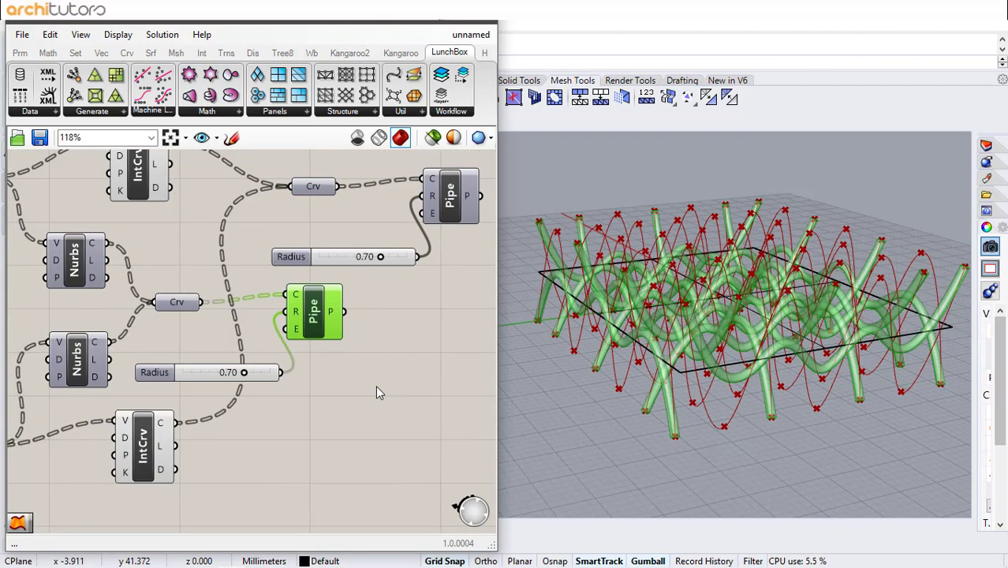
click(378, 387)
Step: Turn off the preview of both Interpolate components
scroll(408, 332, down, 2)
right_drag(303, 187, 356, 219)
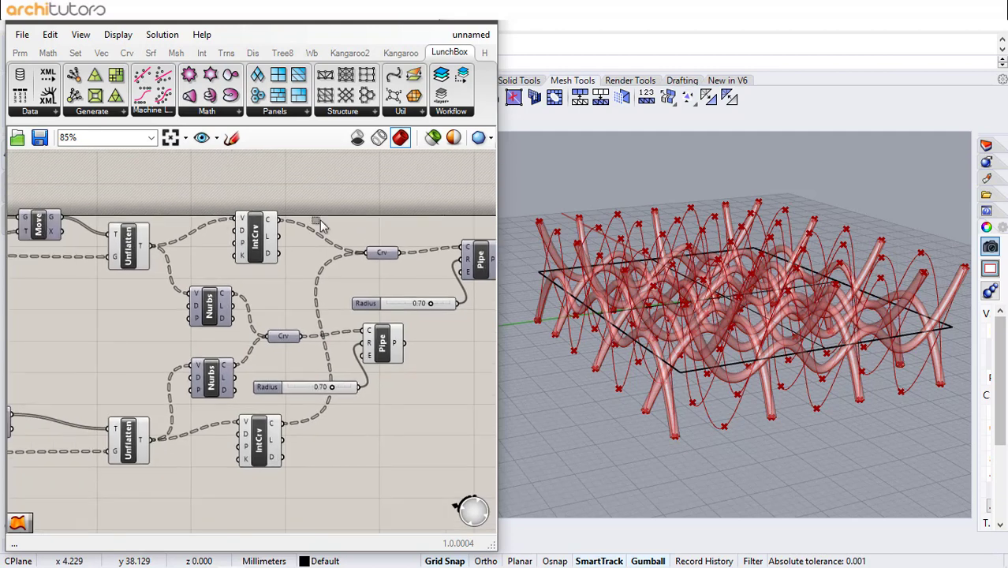
click(260, 237)
middle_click(260, 252)
click(308, 210)
click(260, 438)
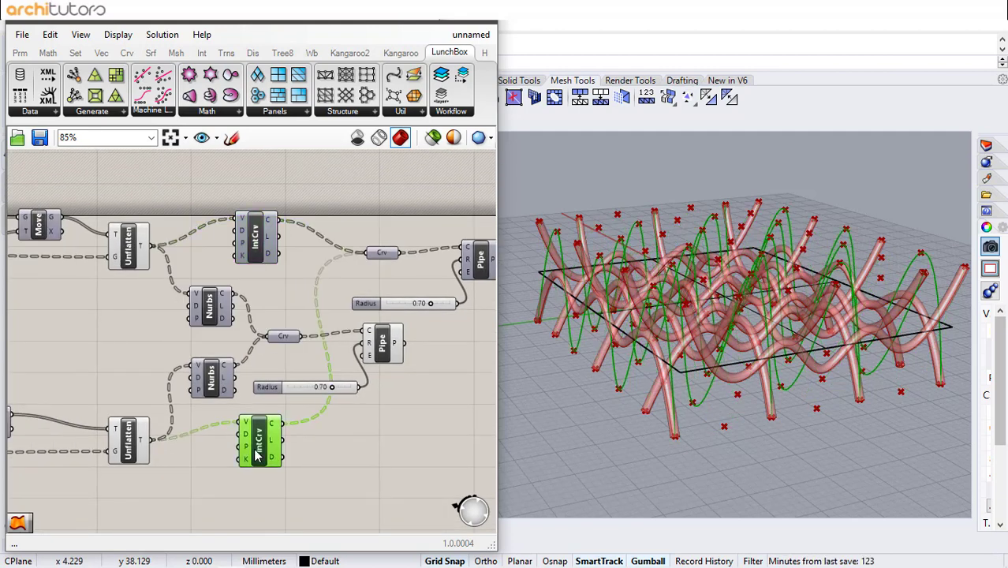
middle_click(260, 438)
click(308, 396)
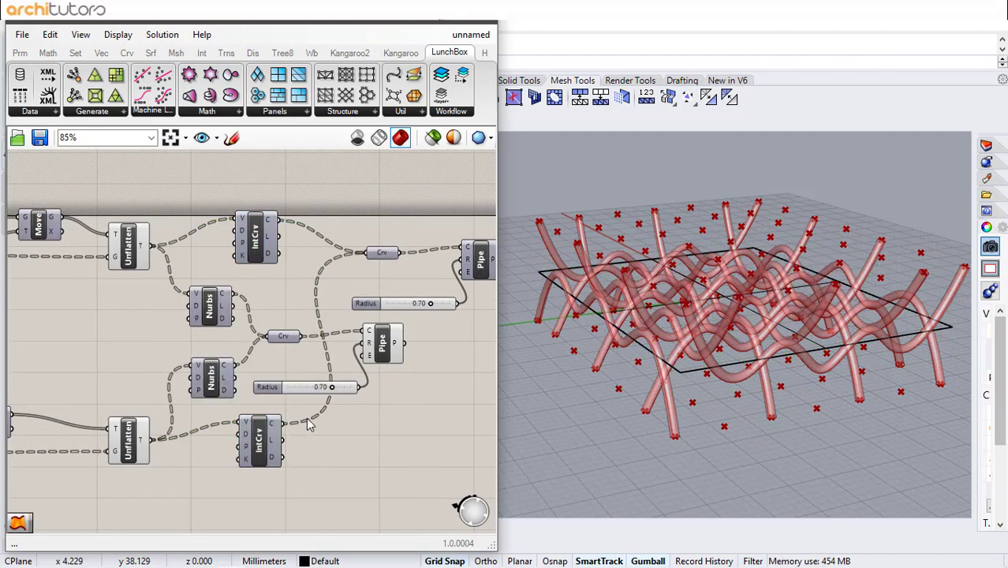
Step: Inspect the woven Nurbs pipes up close and minimize the Grasshopper window to reveal the full Rhino viewport
right_drag(307, 423, 226, 408)
right_drag(670, 355, 710, 353)
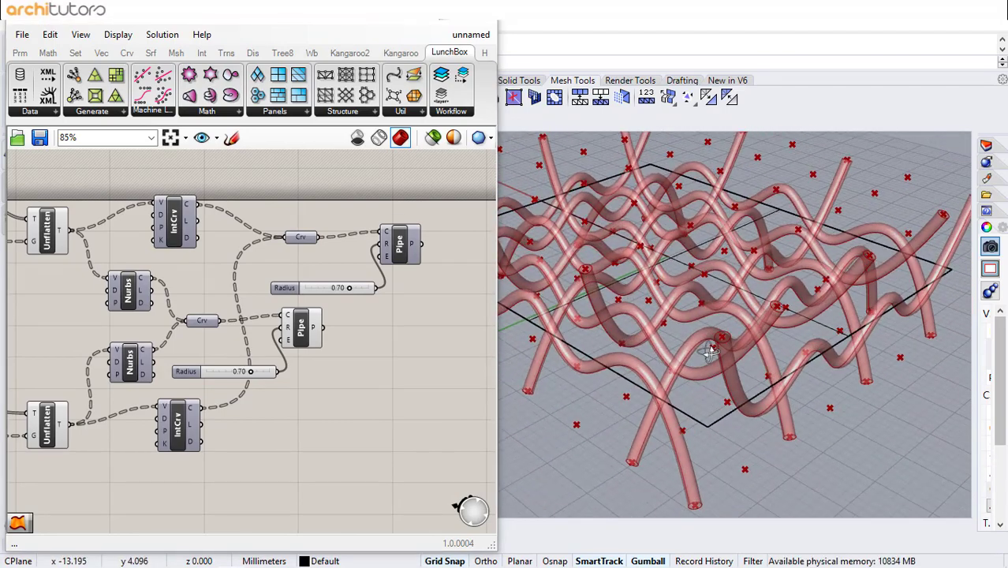
click(414, 20)
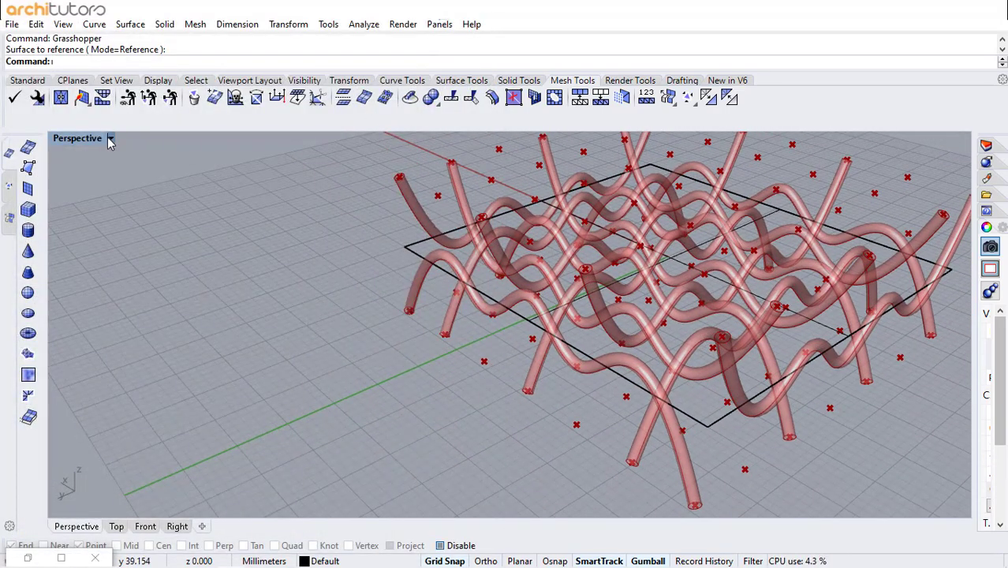
Step: Switch to four viewports and draw a Box base about 52 mm square in the Top view, slightly overhanging the woven grid's corners
click(110, 139)
click(134, 93)
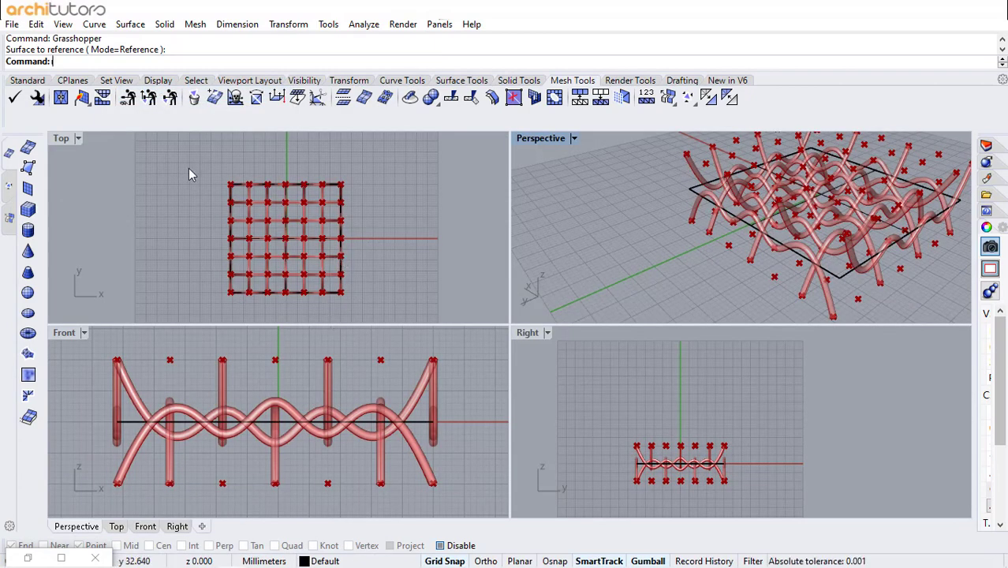
scroll(197, 178, up, 10)
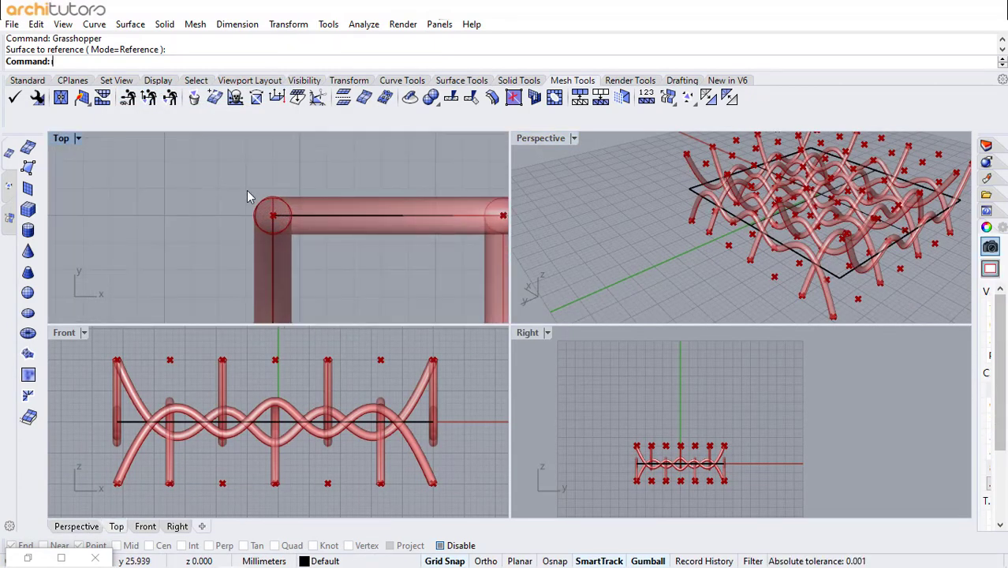
key(Return)
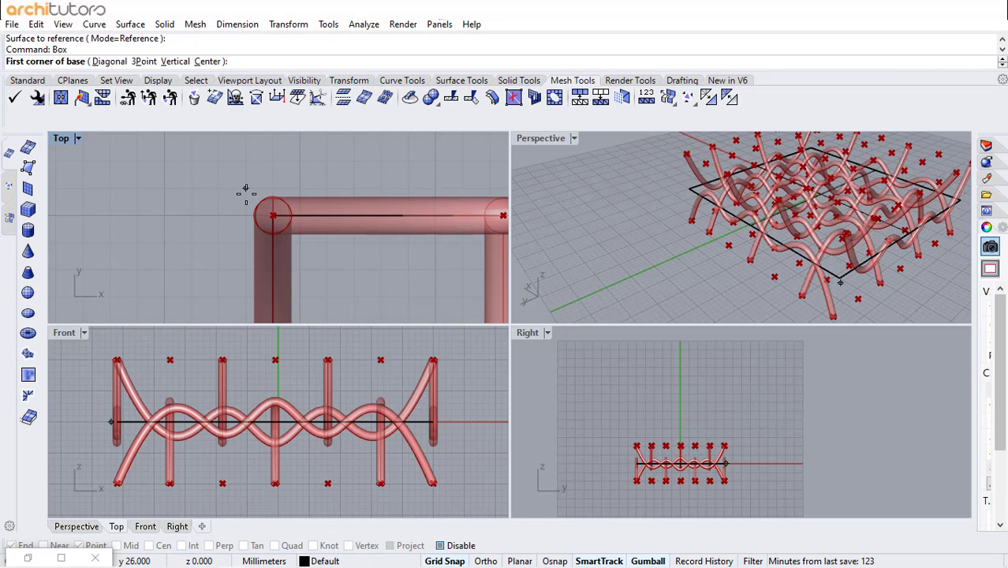
click(248, 192)
scroll(246, 181, down, 6)
scroll(245, 166, down, 2)
scroll(276, 205, up, 10)
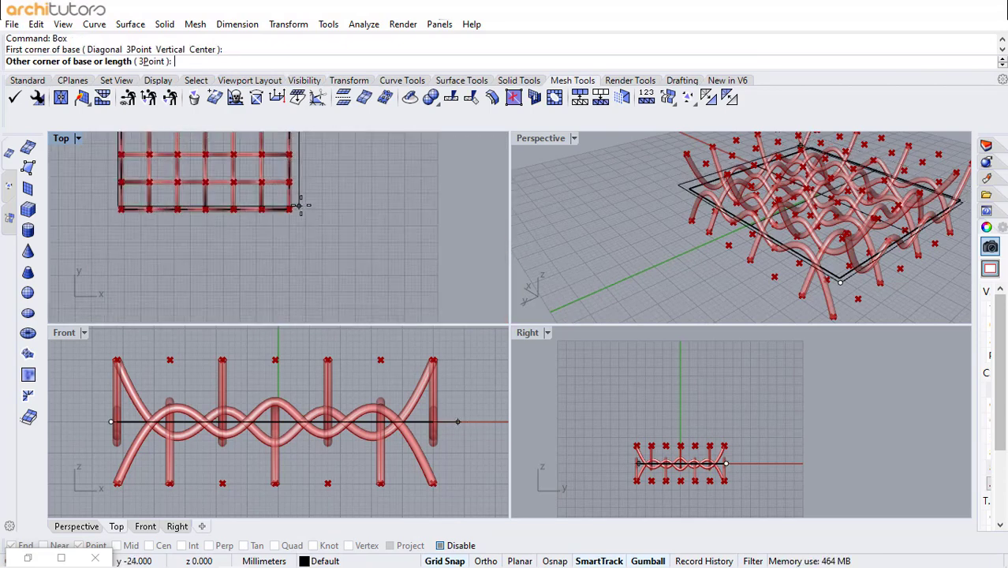
scroll(291, 213, up, 3)
click(300, 246)
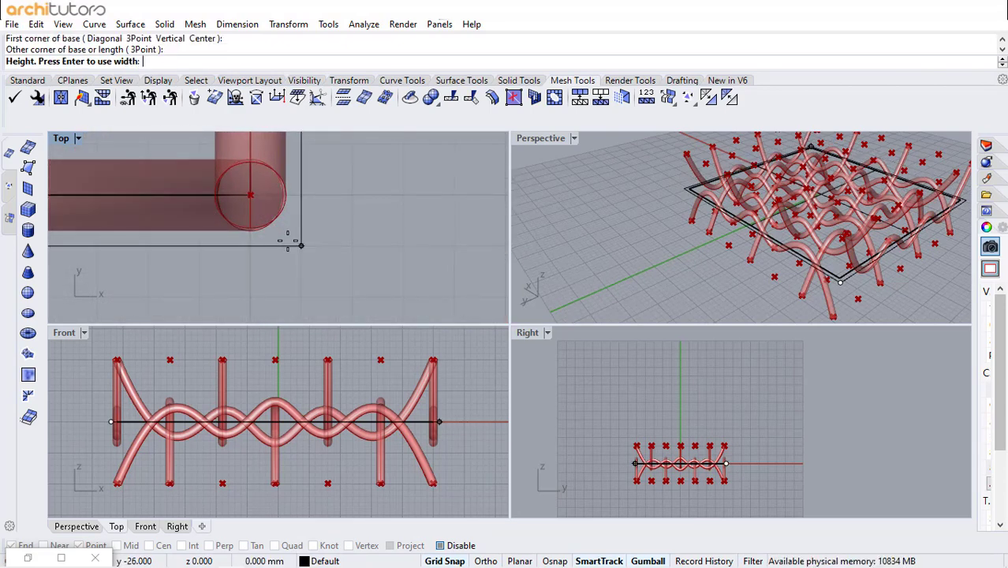
Step: Give the box a height of about 0.2 mm in the Front view, making a thin slab
scroll(435, 415, up, 4)
scroll(435, 416, up, 3)
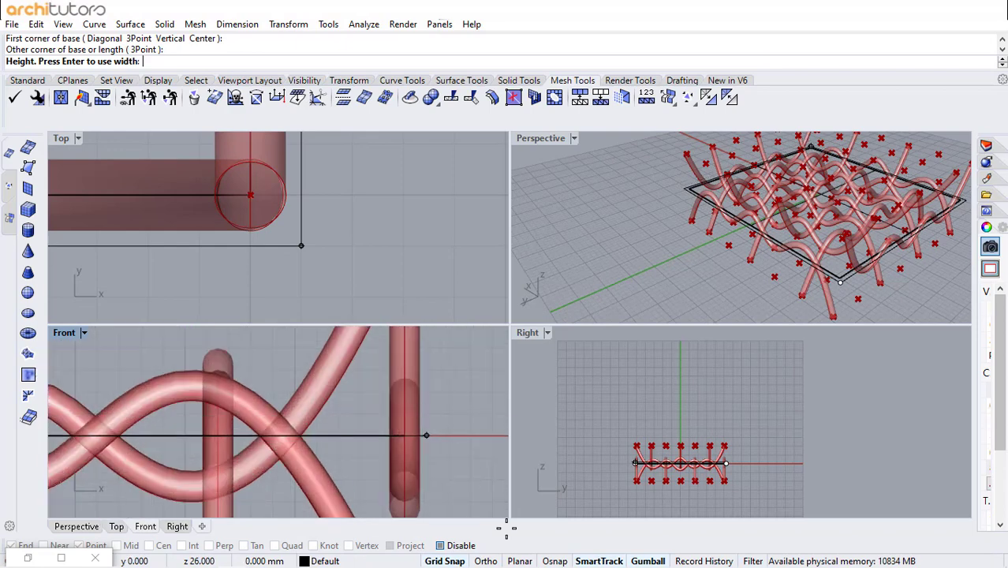
scroll(417, 444, down, 1)
scroll(427, 422, up, 3)
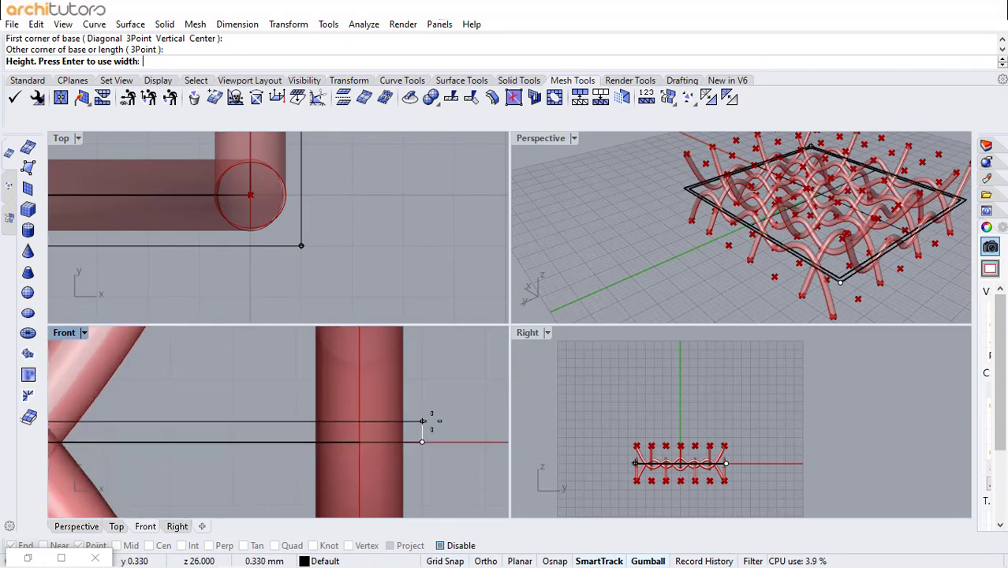
scroll(422, 399, down, 3)
scroll(422, 399, up, 2)
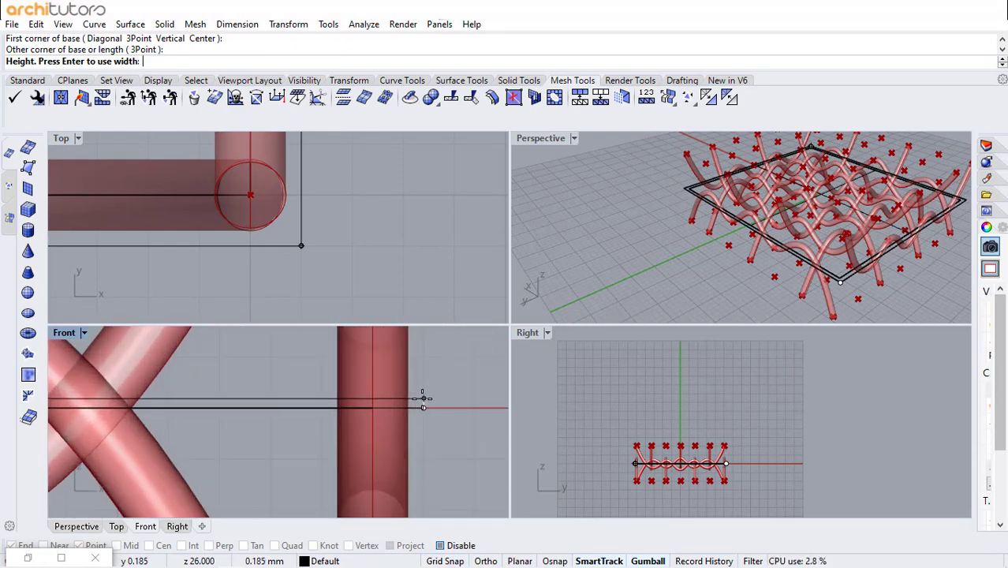
click(423, 399)
right_click(423, 399)
key(Escape)
Step: Select the thin slab and move it up in the Front view to rest on the upper ends of the pipes
click(395, 406)
scroll(375, 458, down, 10)
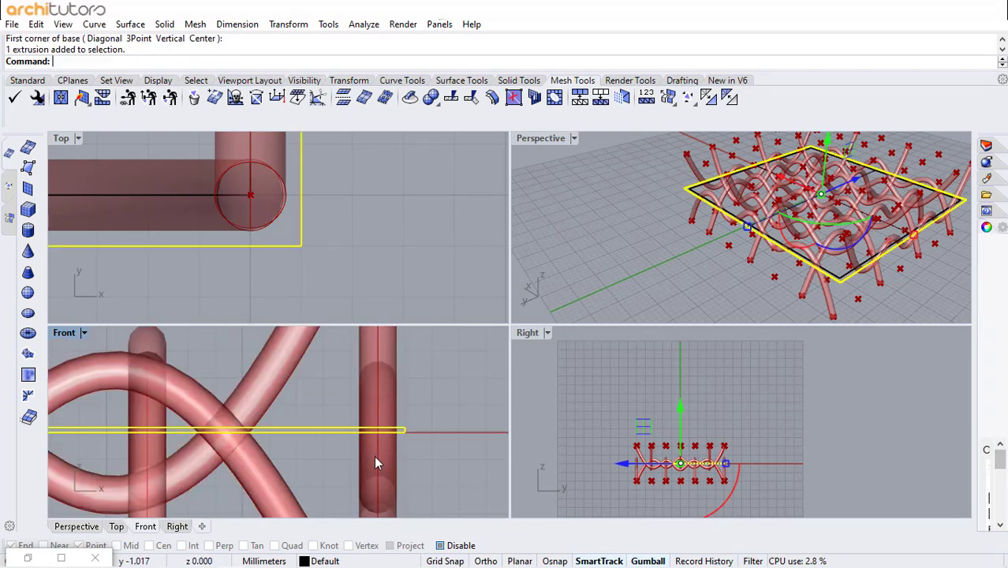
mouse_move(299, 426)
mouse_down()
mouse_move(302, 387)
mouse_move(318, 426)
mouse_up()
scroll(334, 436, up, 5)
scroll(335, 436, up, 1)
scroll(306, 390, down, 6)
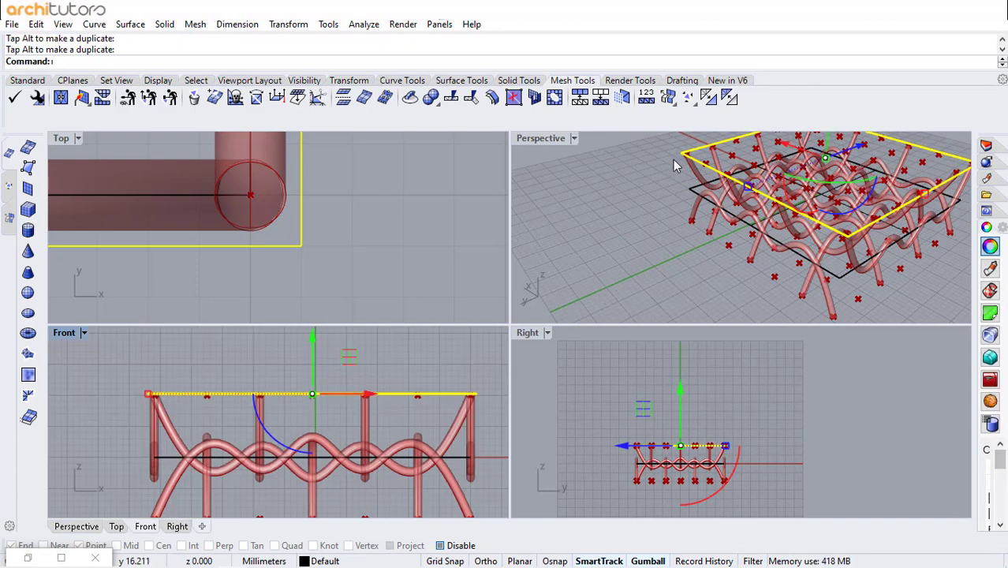
Step: Maximize the Perspective viewport and clear the slab's selection
click(576, 138)
click(609, 95)
click(439, 415)
scroll(439, 416, down, 5)
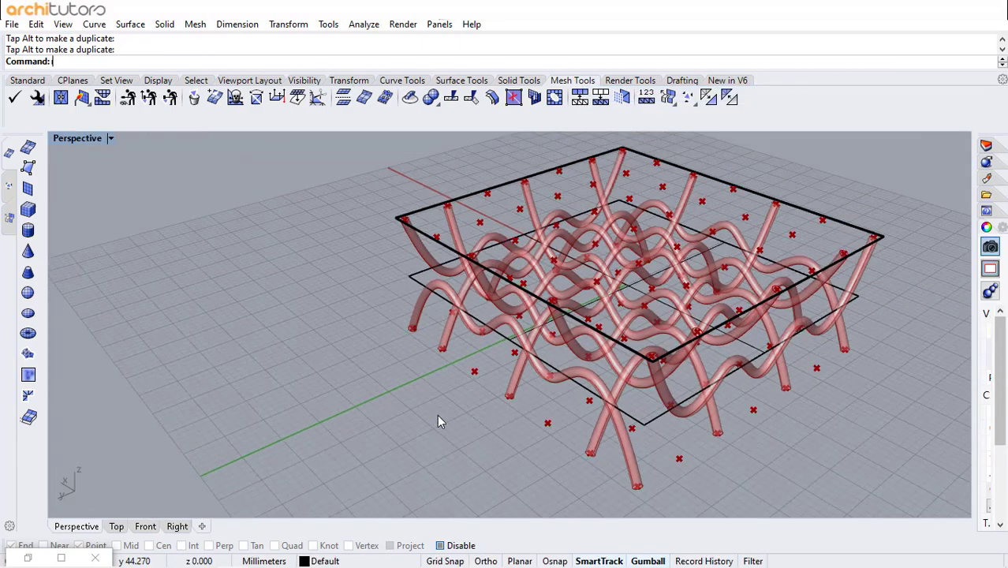
right_drag(549, 412, 537, 386)
scroll(514, 435, up, 3)
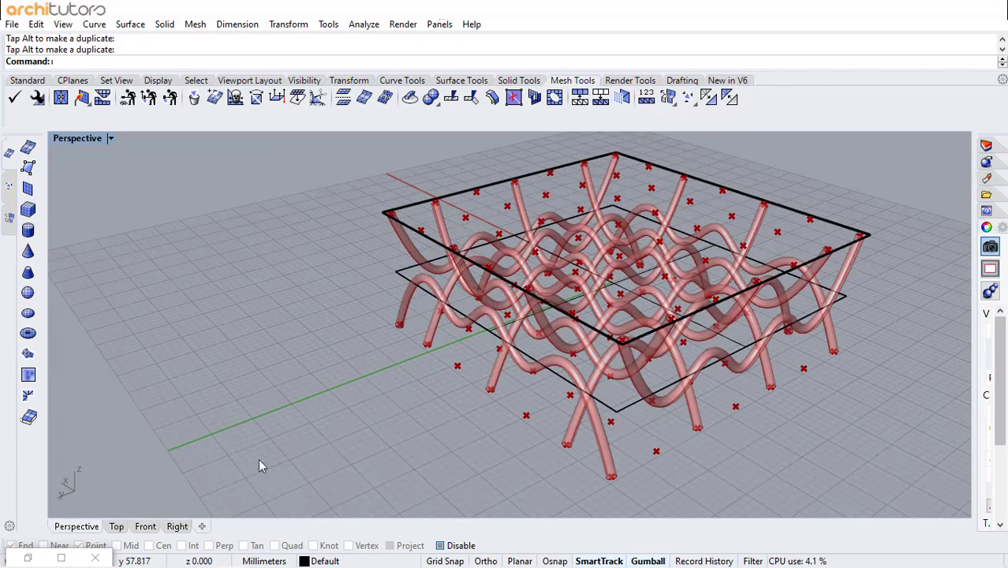
Step: Restore the Grasshopper window and reduce the radius of the Pipe fed by the Nurbs curves, trying 0.50 before settling on 0.60
click(27, 557)
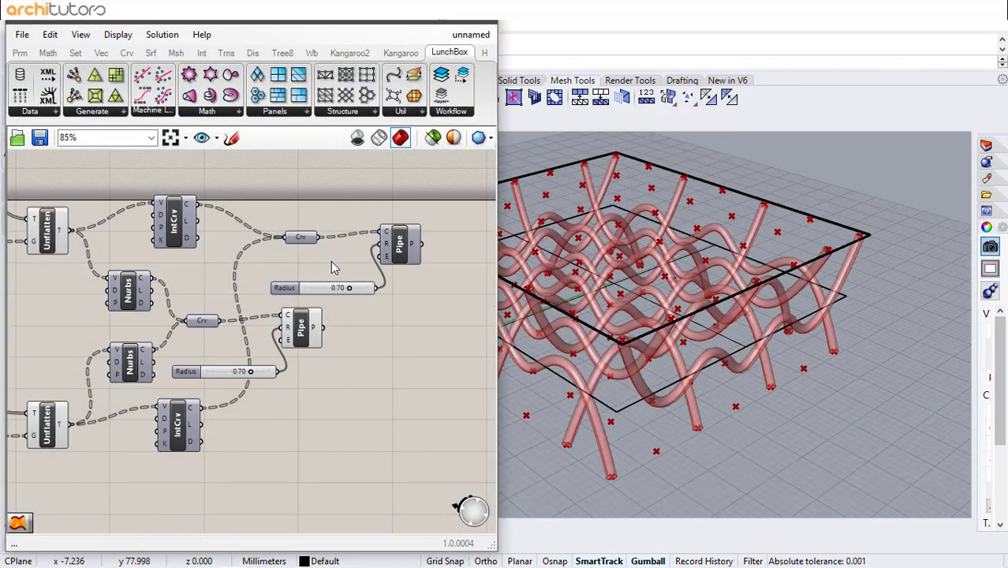
scroll(235, 355, up, 4)
drag(267, 387, 242, 390)
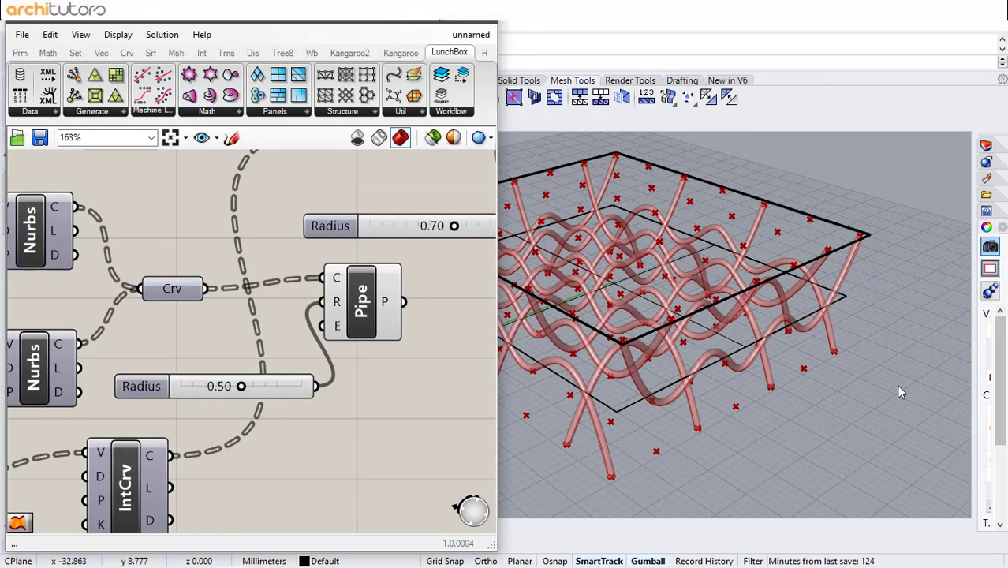
right_drag(901, 392, 749, 383)
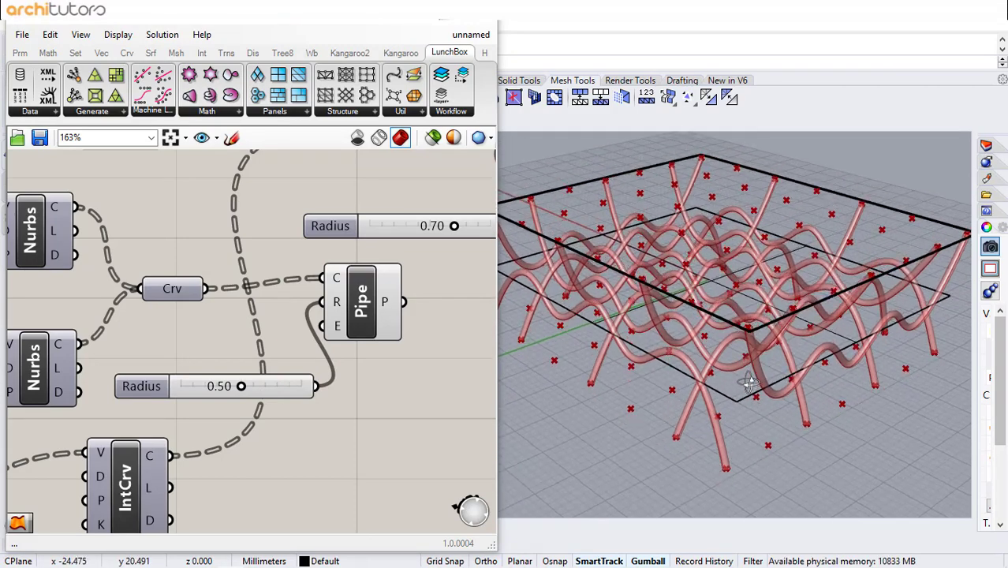
drag(241, 387, 252, 387)
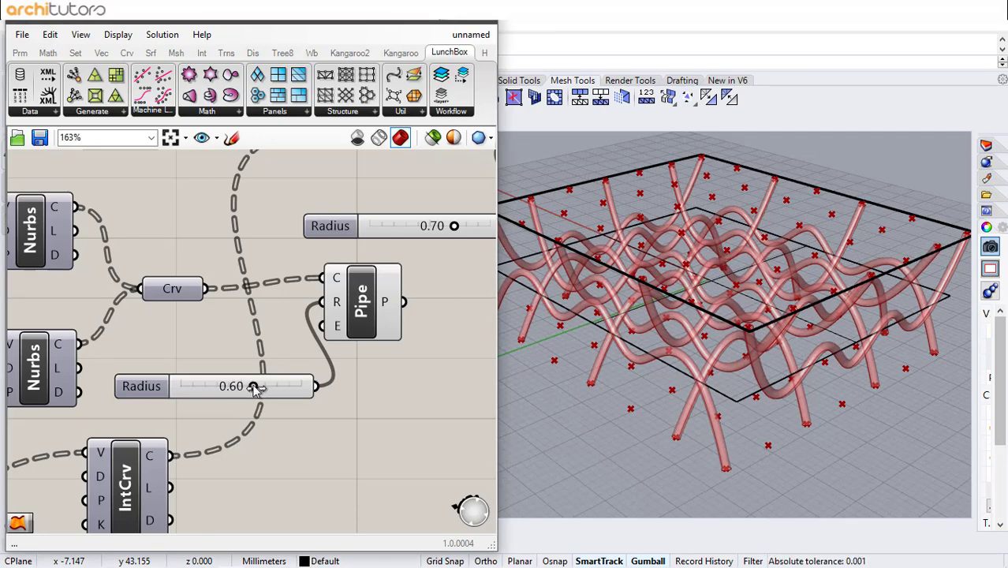
Step: Bake the Pipe component fed by the Nurbs curves into Rhino and deselect it
scroll(295, 418, down, 2)
click(344, 333)
right_click(347, 338)
click(371, 395)
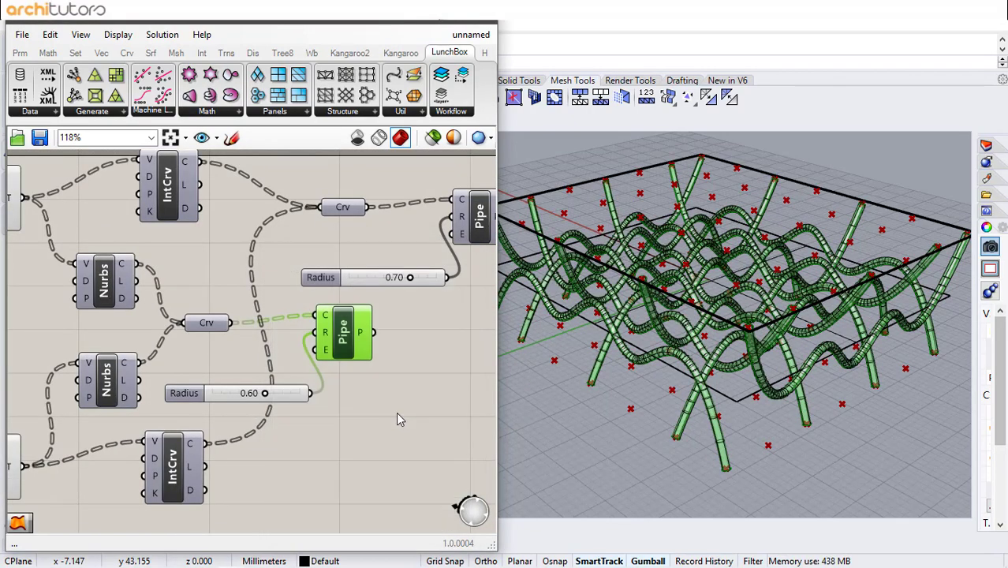
click(428, 378)
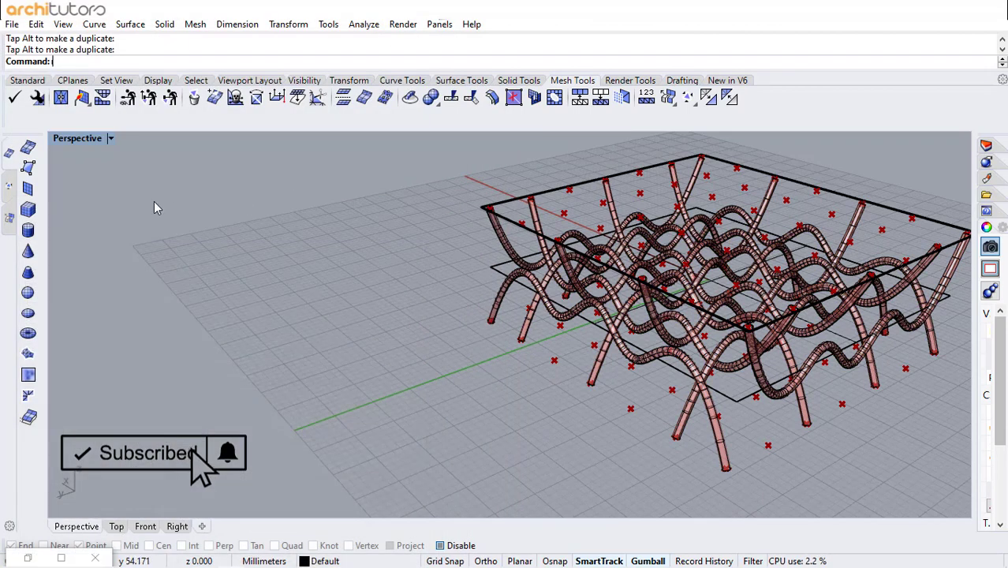
Step: Set the Perspective viewport to Rendered display mode and inspect the table model with nothing selected
click(110, 138)
click(150, 147)
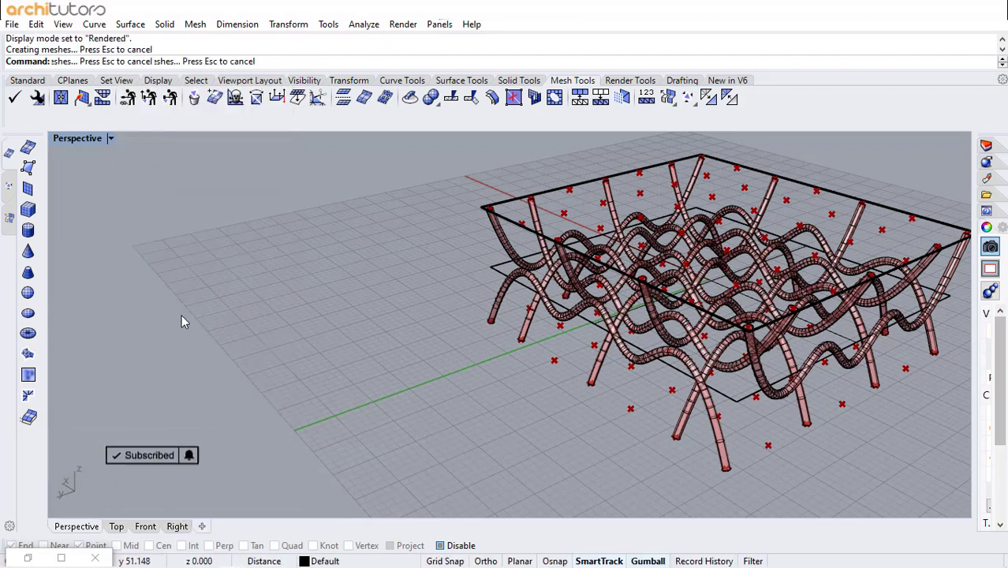
scroll(183, 317, down, 4)
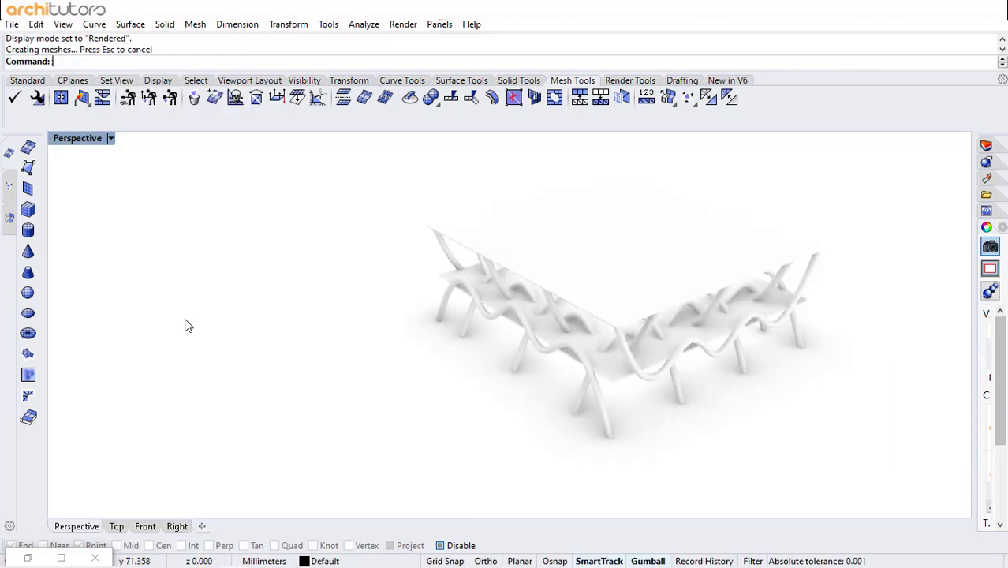
scroll(381, 298, up, 2)
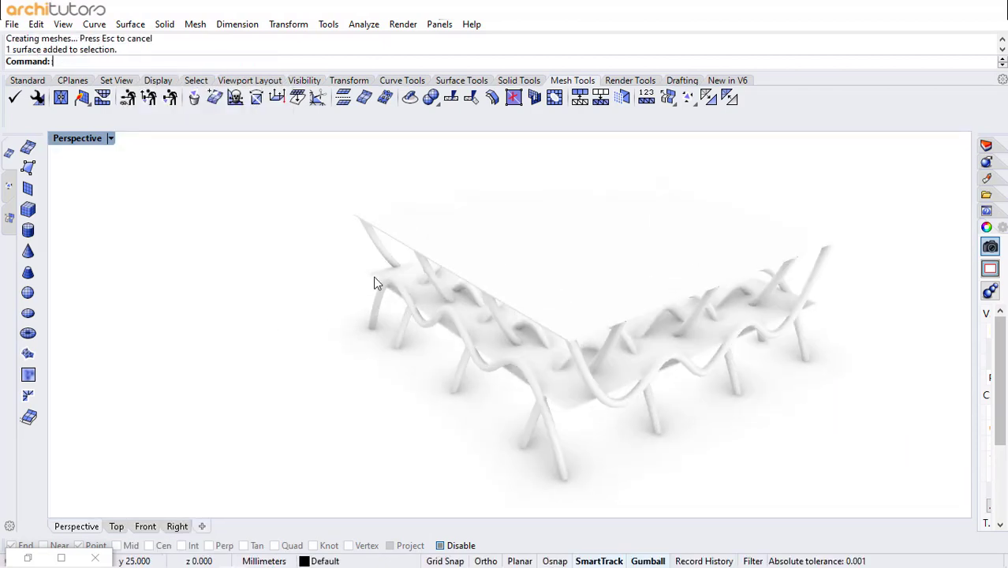
key(Escape)
right_drag(513, 382, 468, 374)
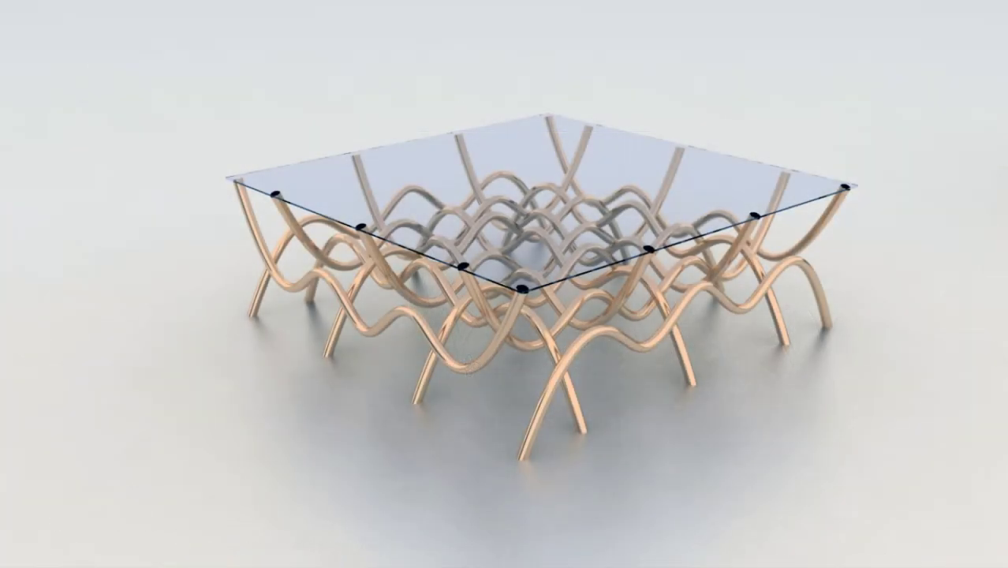